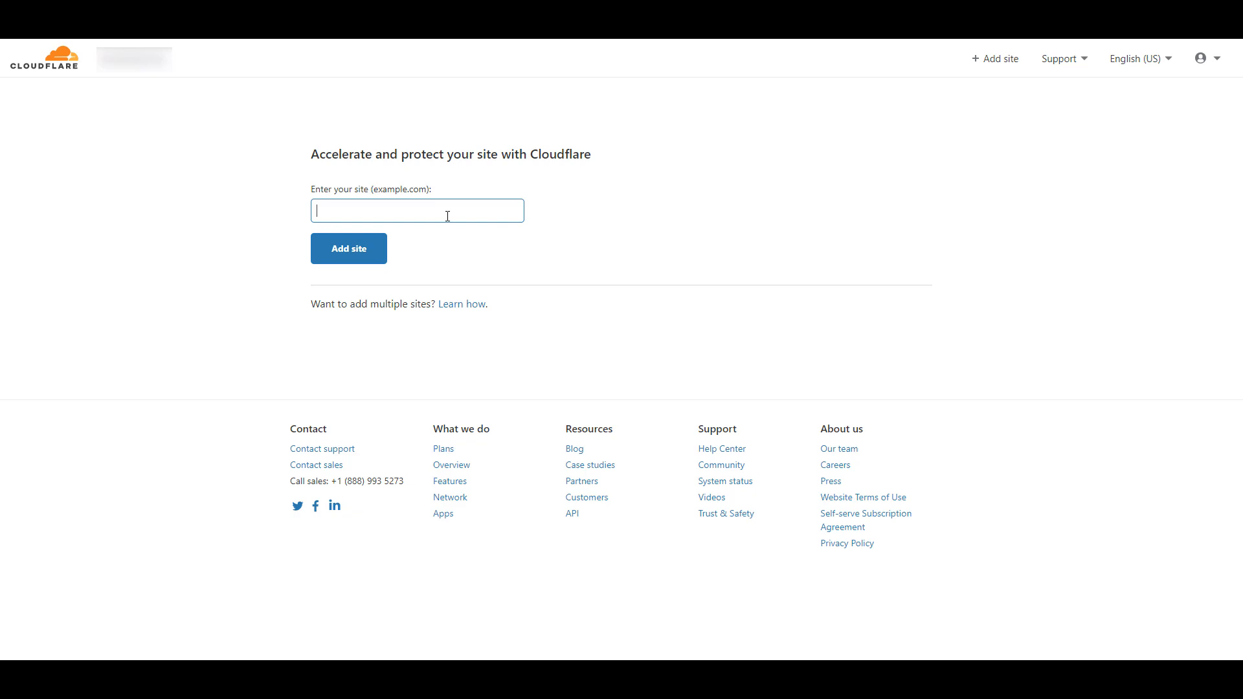
Step: Add the site wundertech.xyz to the account on the Free $0 / month plan
click(447, 214)
text(wundertech.xyz)
click(365, 259)
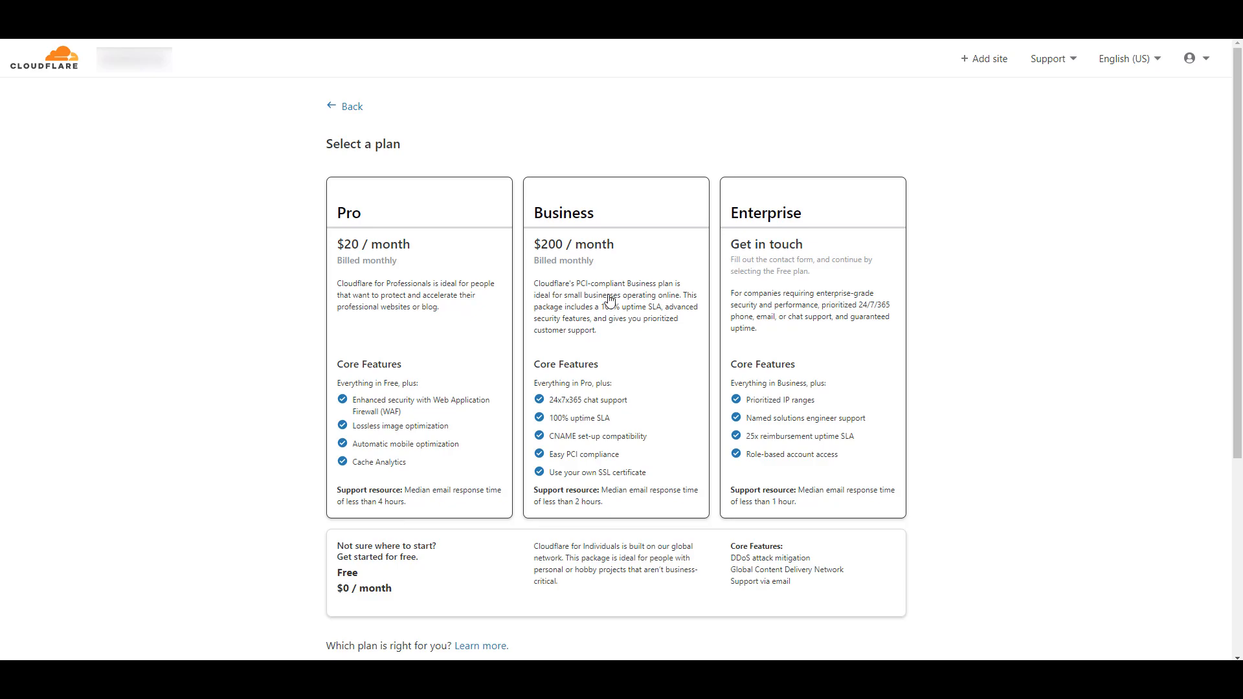
scroll(525, 327, down, 3)
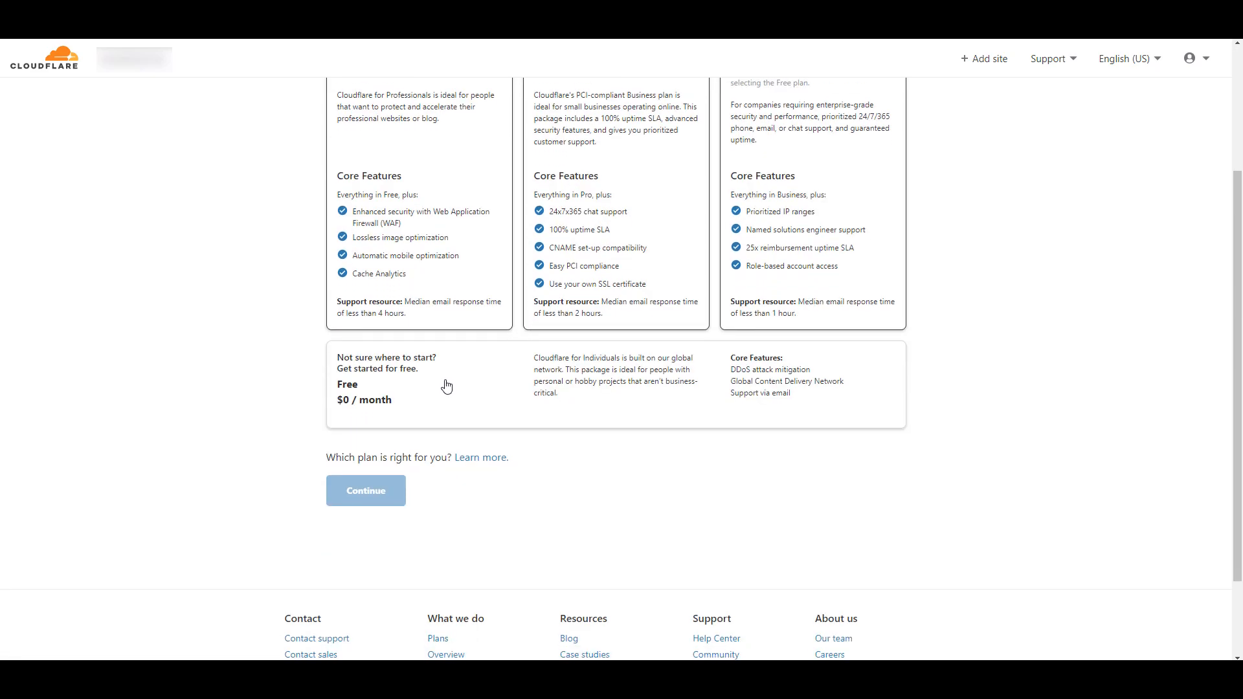
click(446, 386)
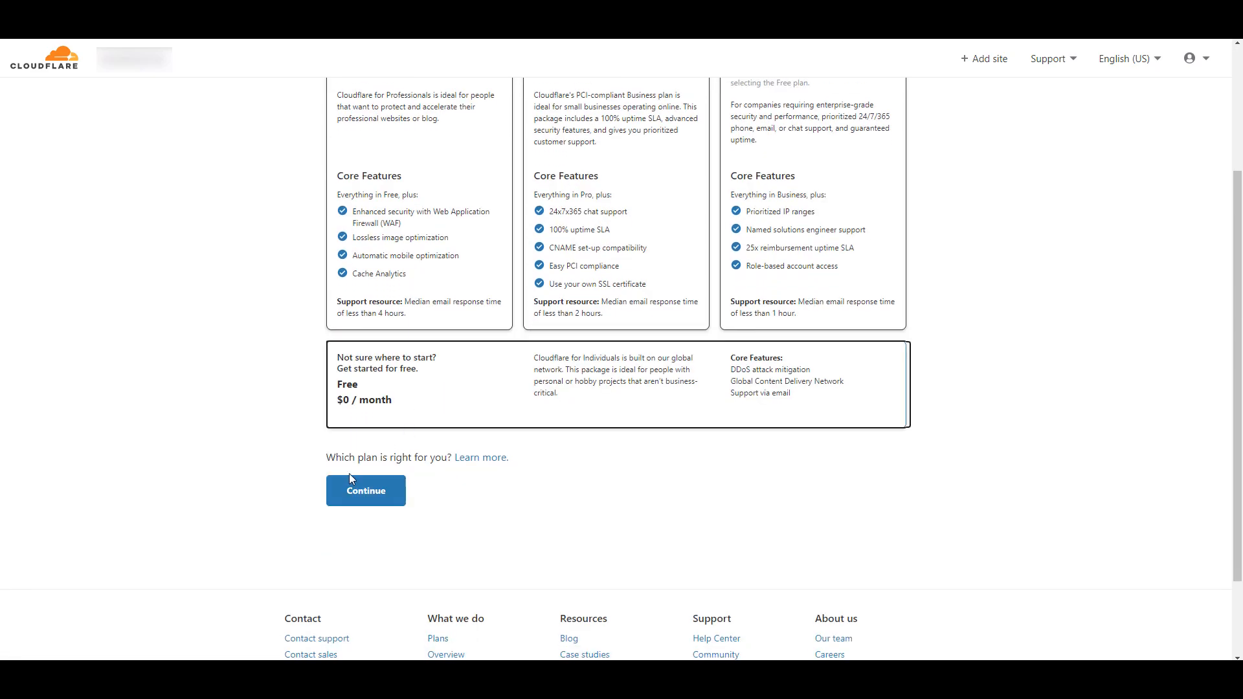
click(346, 492)
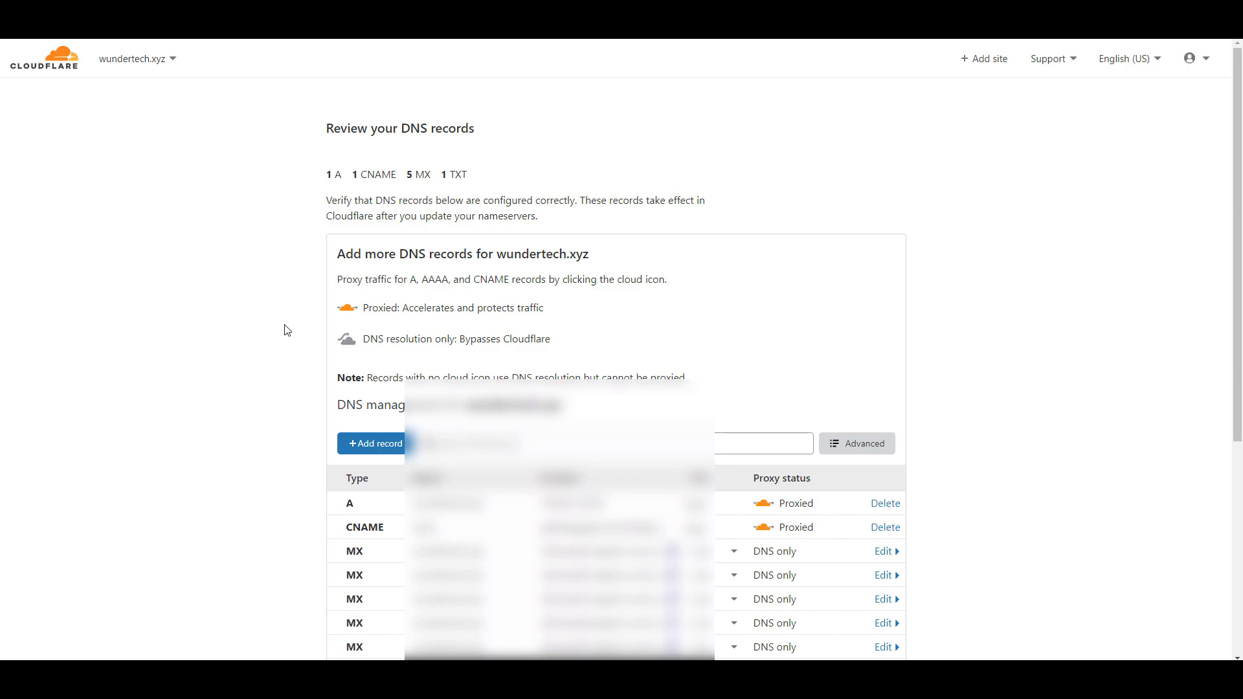
Step: Accept the listed DNS records for wundertech.xyz and continue to the nameserver instructions
scroll(286, 330, down, 2)
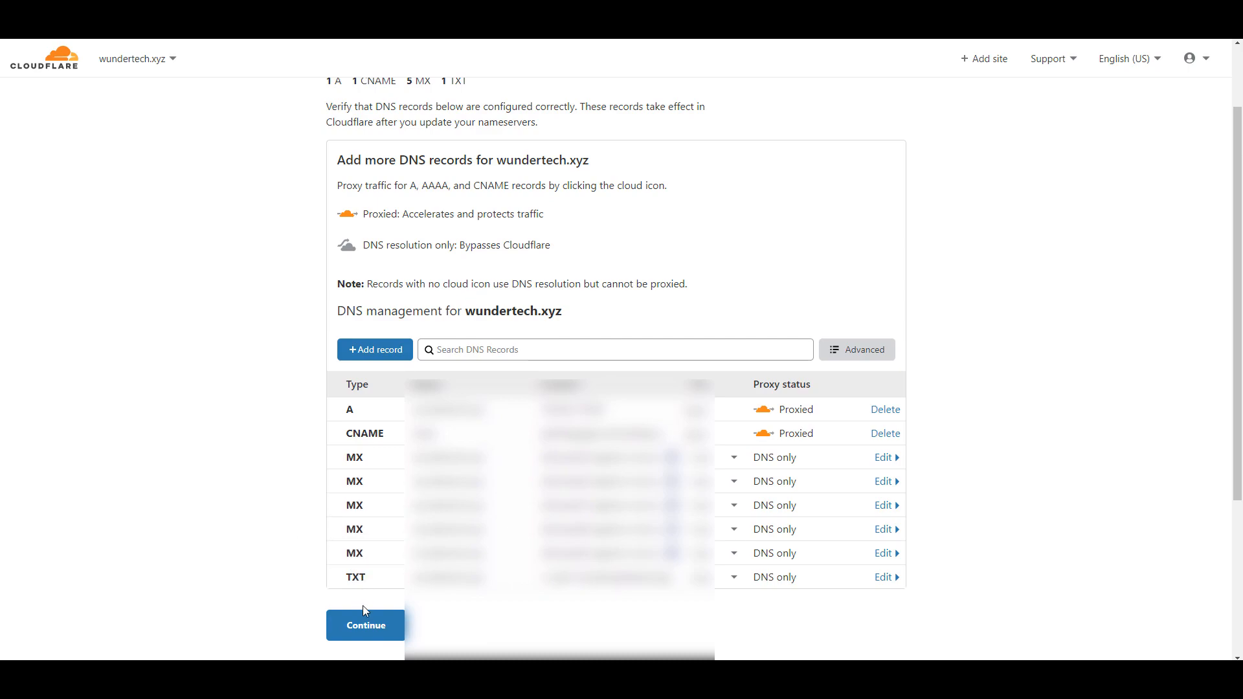
click(368, 625)
scroll(276, 360, down, 2)
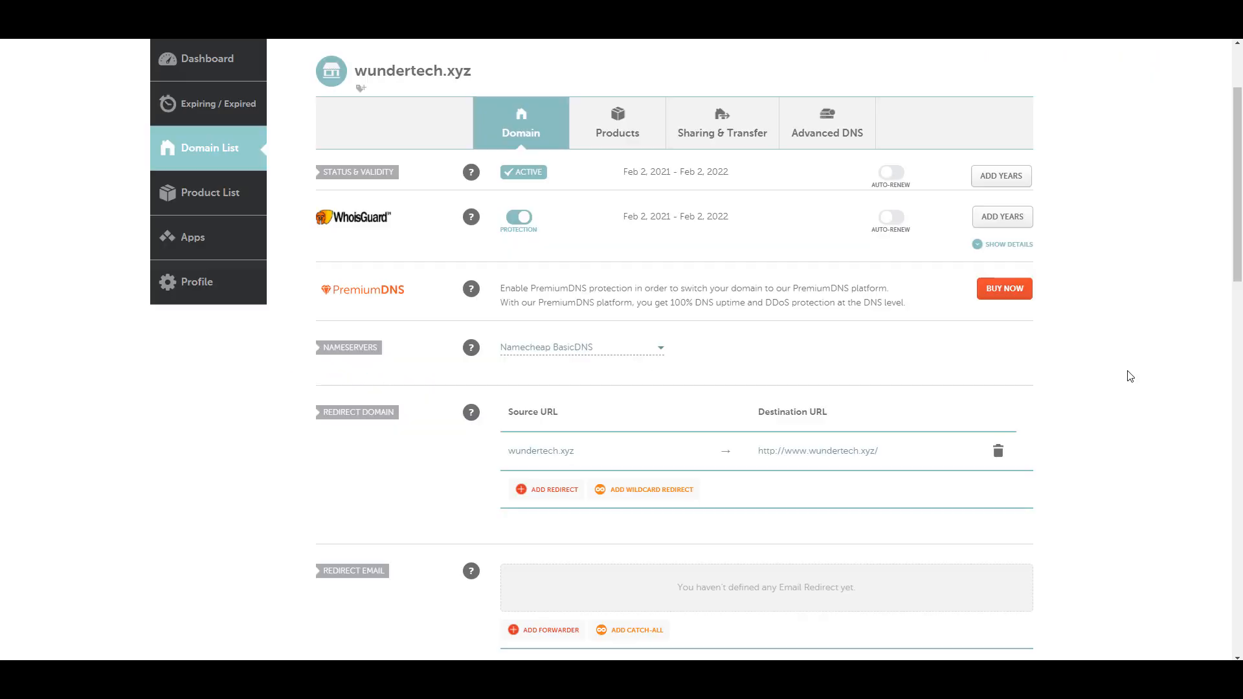
Step: In Namecheap, switch the domain's nameservers to Custom DNS and set Nameserver 1 to Cloudflare's devin.ns.cloudflare.com
click(592, 351)
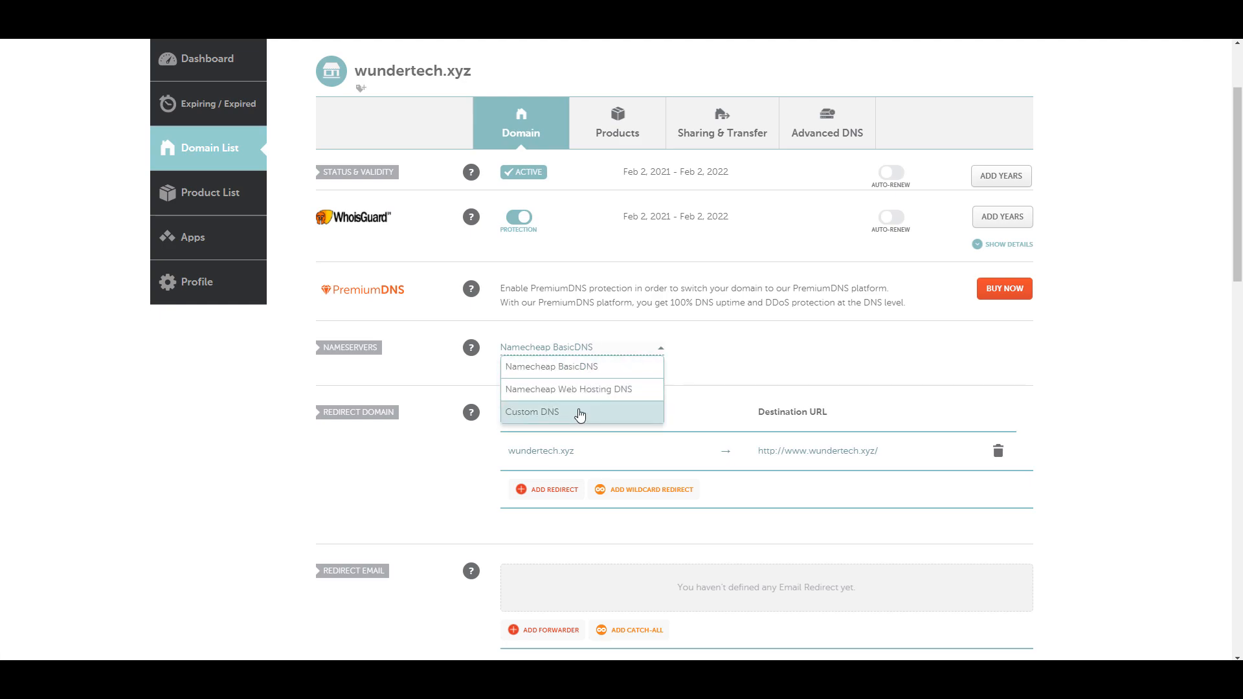
click(576, 412)
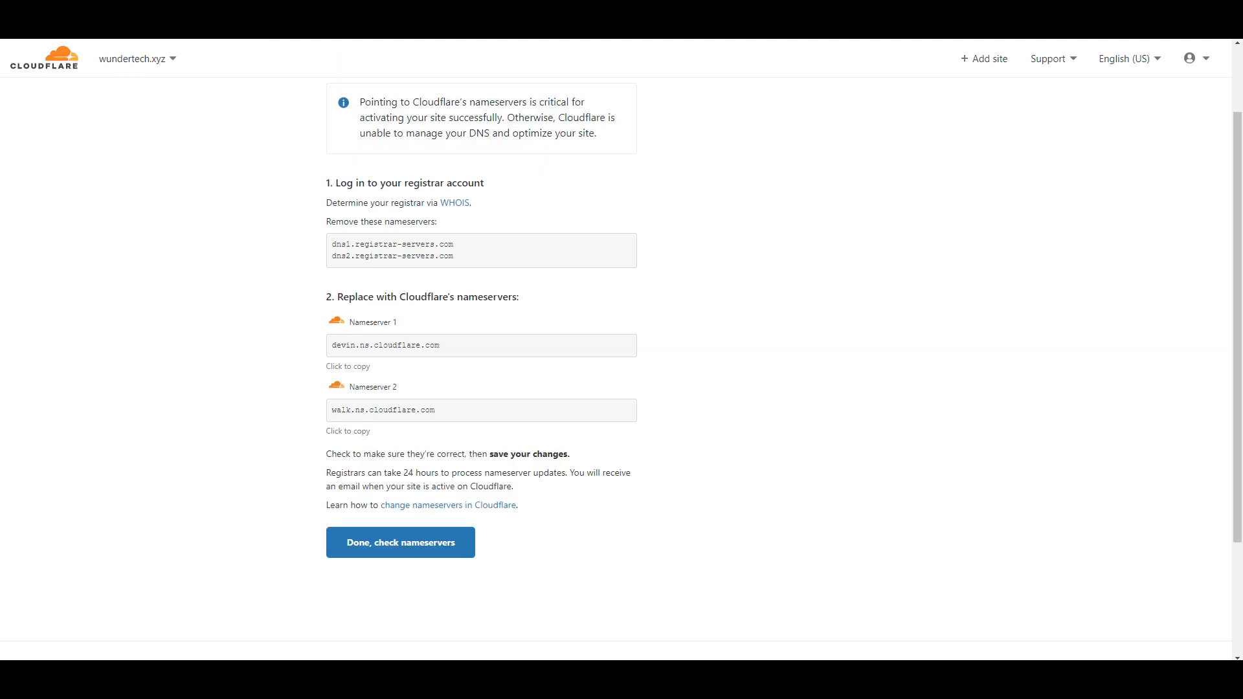
click(465, 350)
key(ctrl+c)
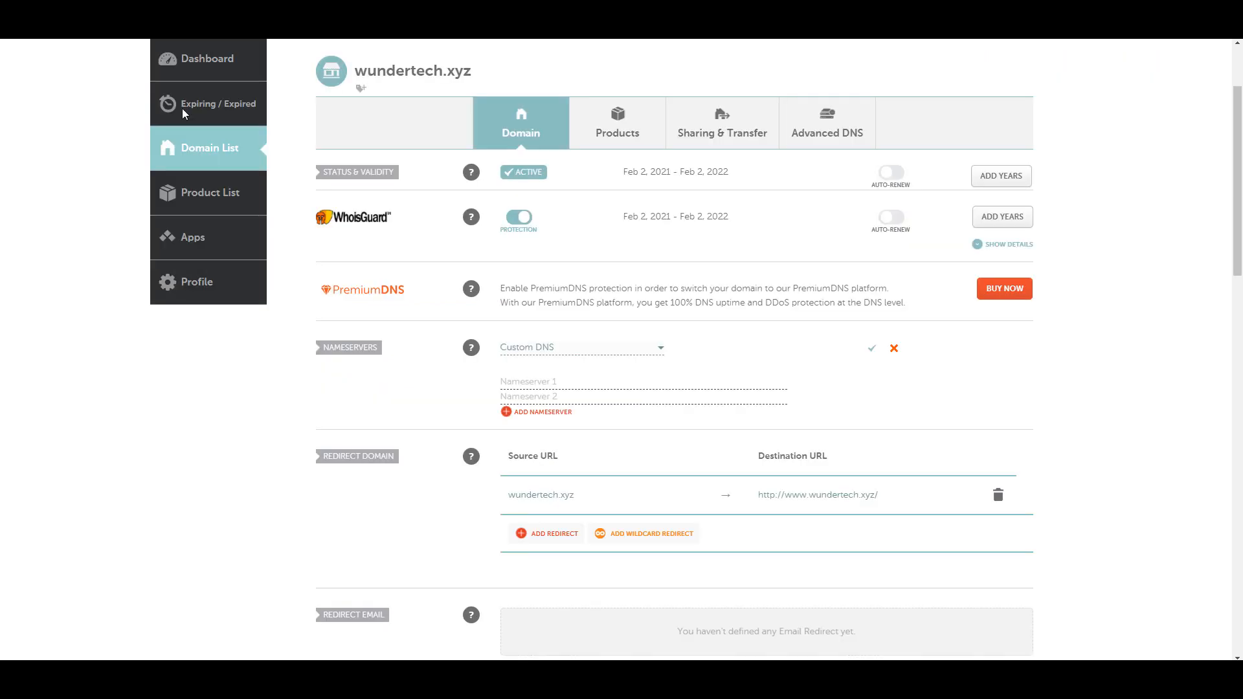
click(550, 382)
key(ctrl+v)
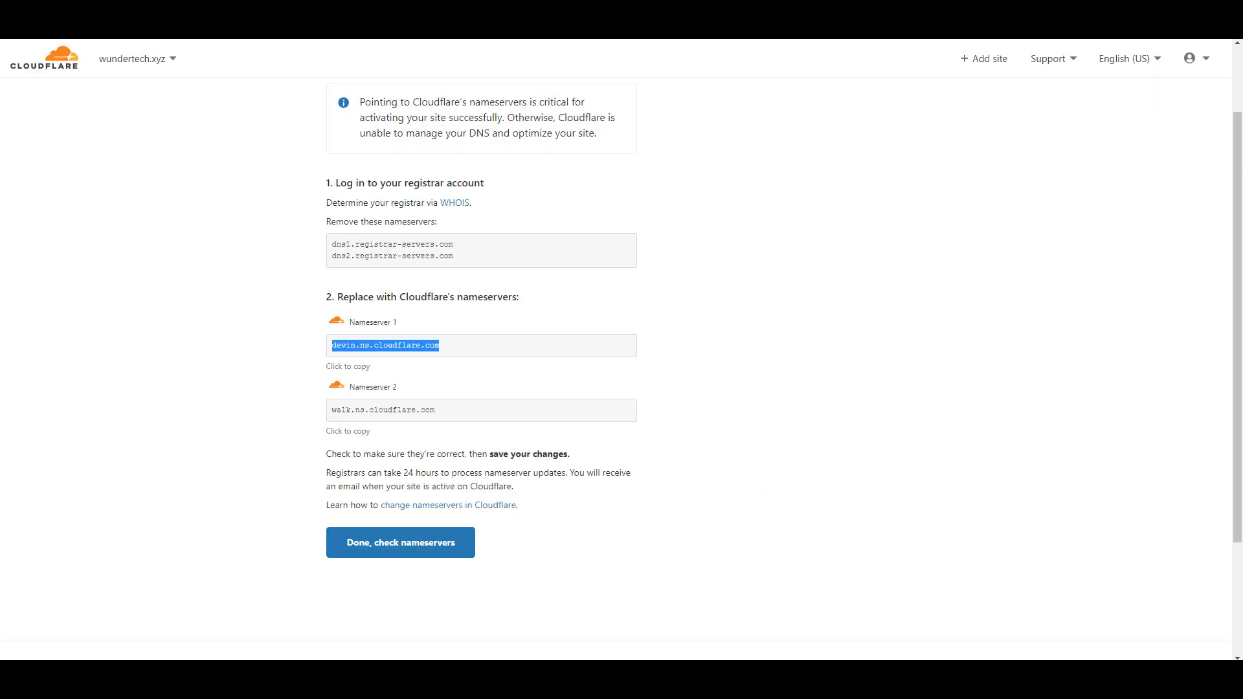
Step: Copy walk.ns.cloudflare.com from Cloudflare into Namecheap's Nameserver 2 field and save the custom nameservers
drag(428, 408, 325, 409)
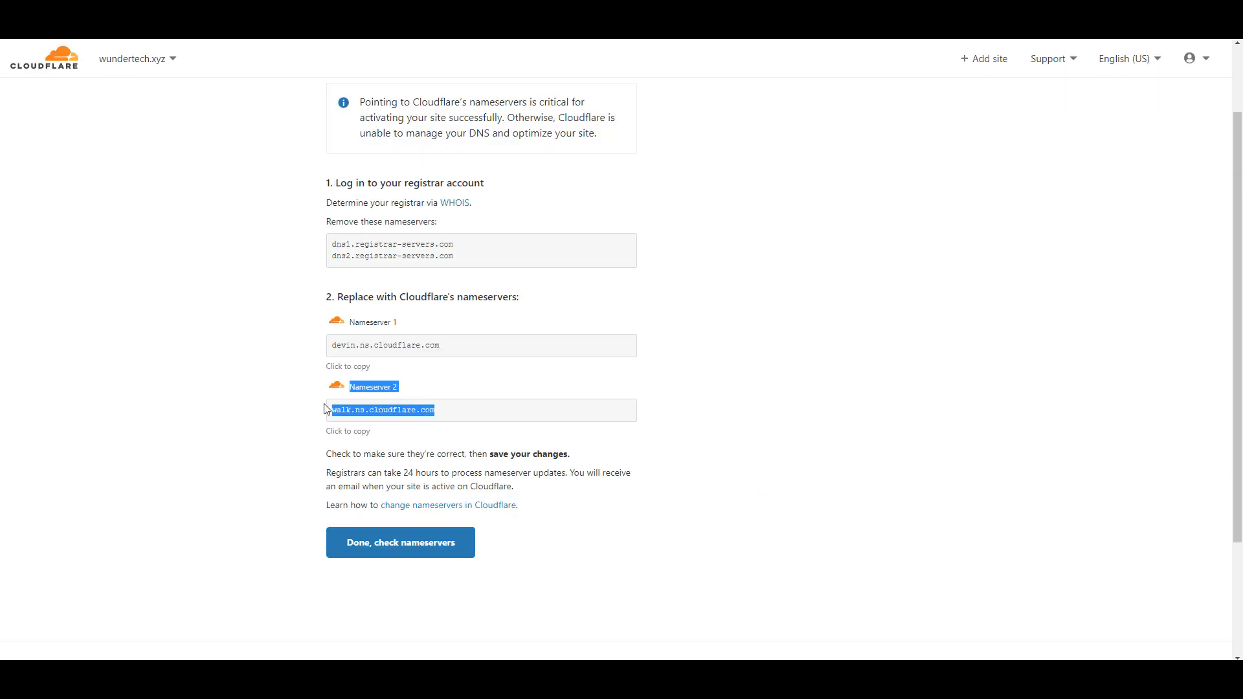
click(444, 411)
key(ctrl+c)
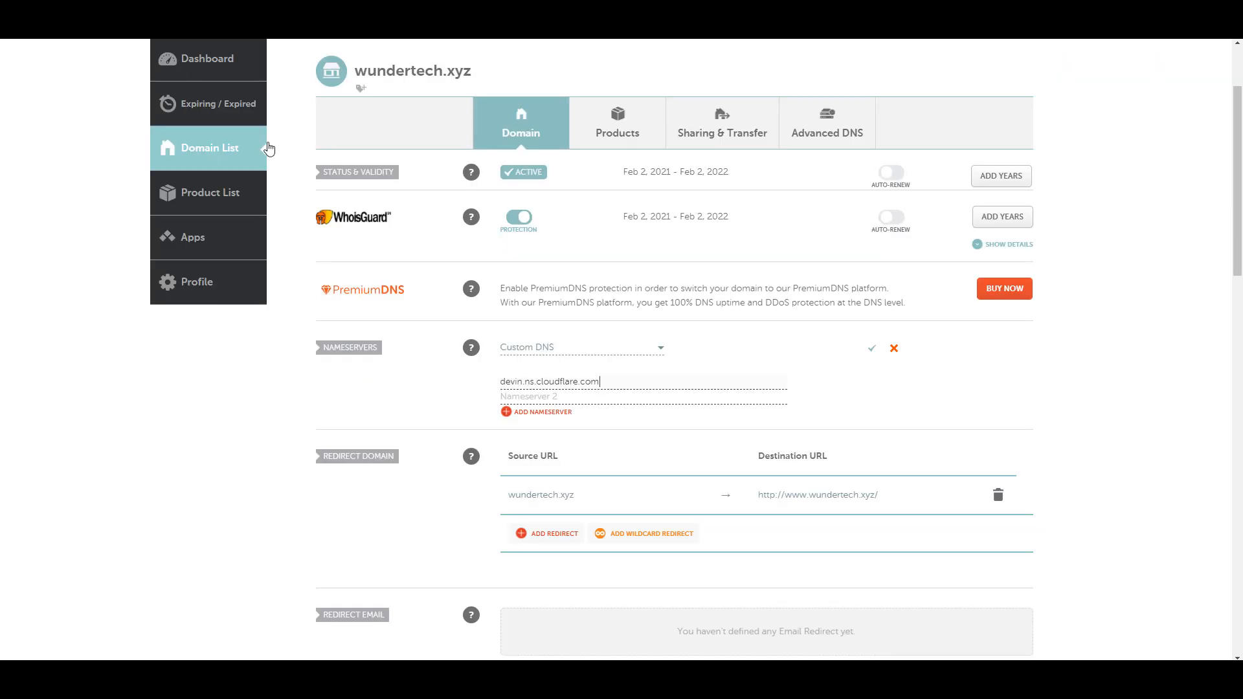
click(526, 397)
key(ctrl+v)
scroll(1094, 459, down, 1)
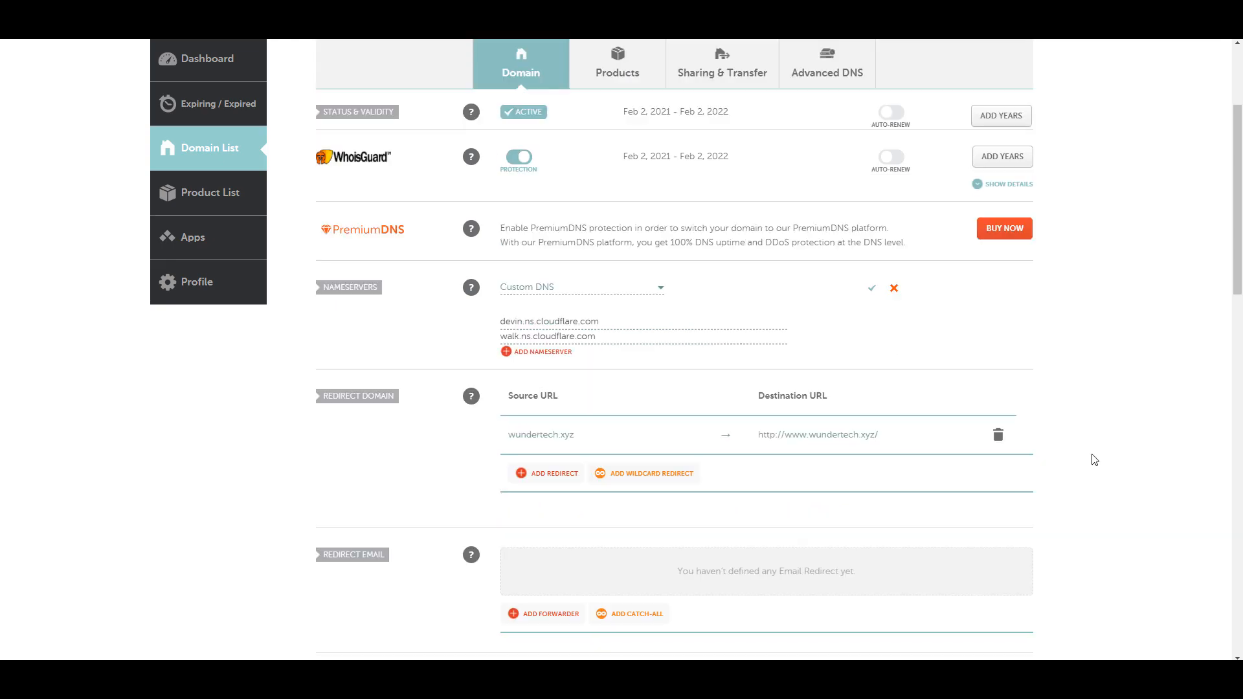
click(872, 288)
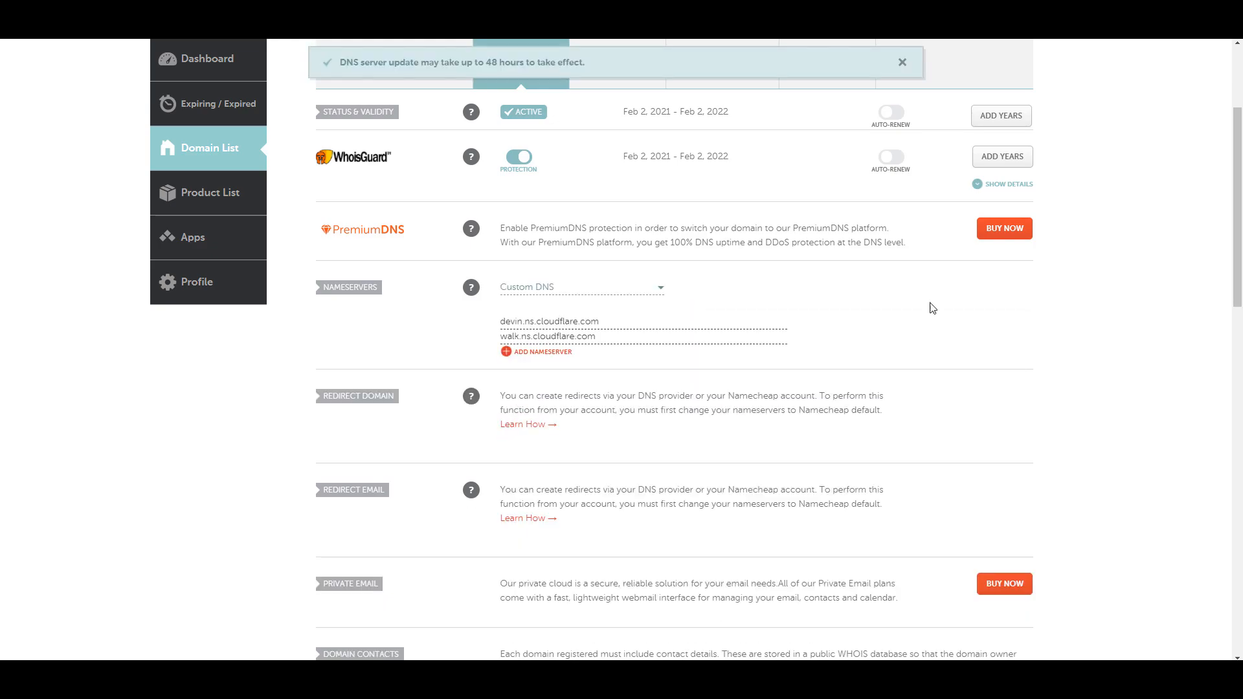
Step: Return to Cloudflare and have it check the changed nameservers
key(ctrl+Tab)
click(752, 353)
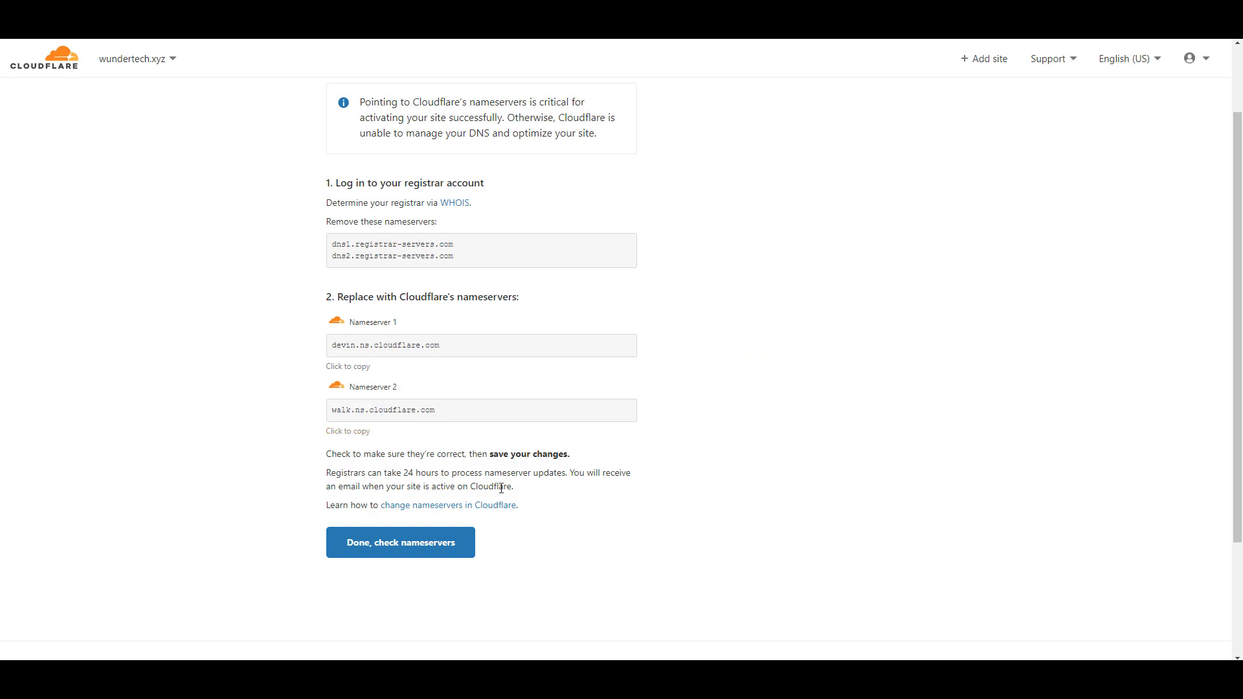
click(411, 549)
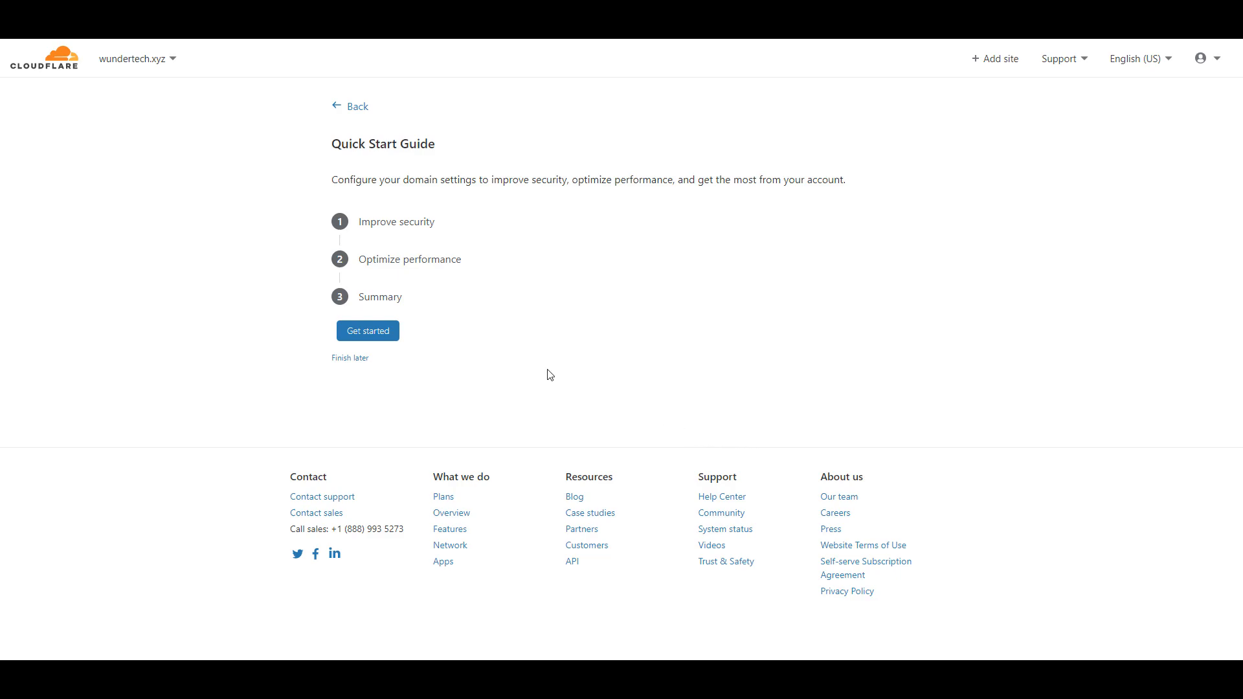
Step: Start the Quick Start Guide, save Automatic HTTPS Rewrites as on, and turn on and save Always Use HTTPS
click(373, 332)
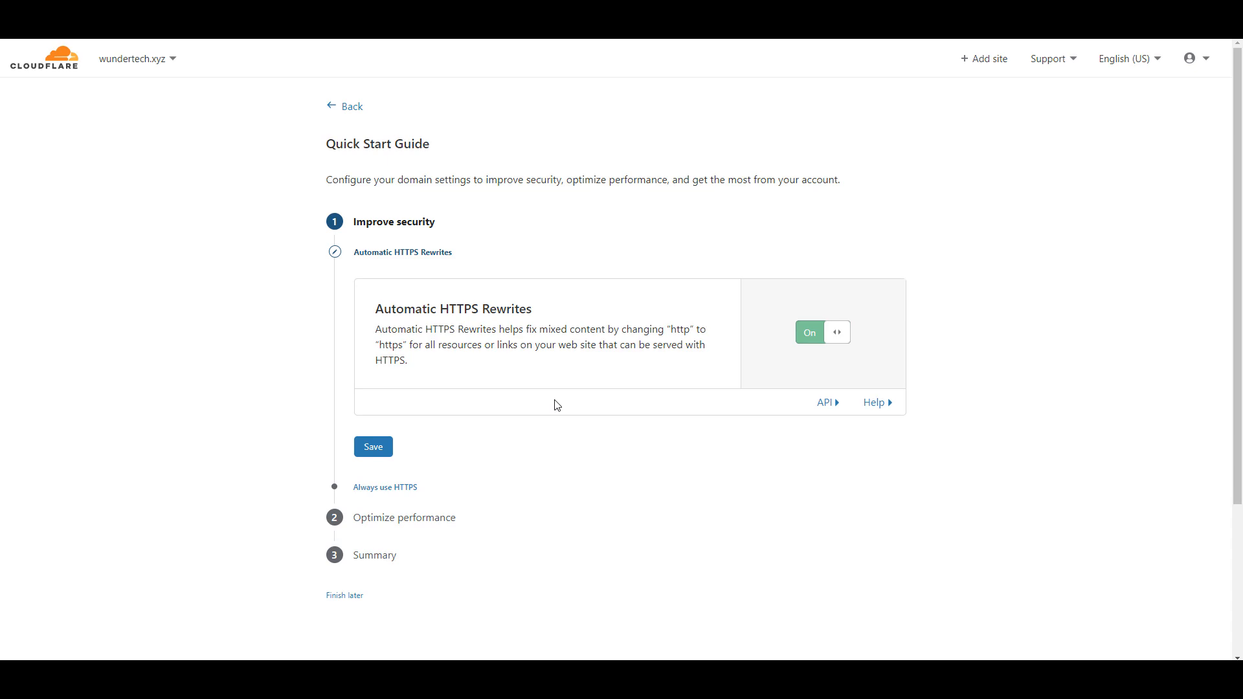
click(366, 449)
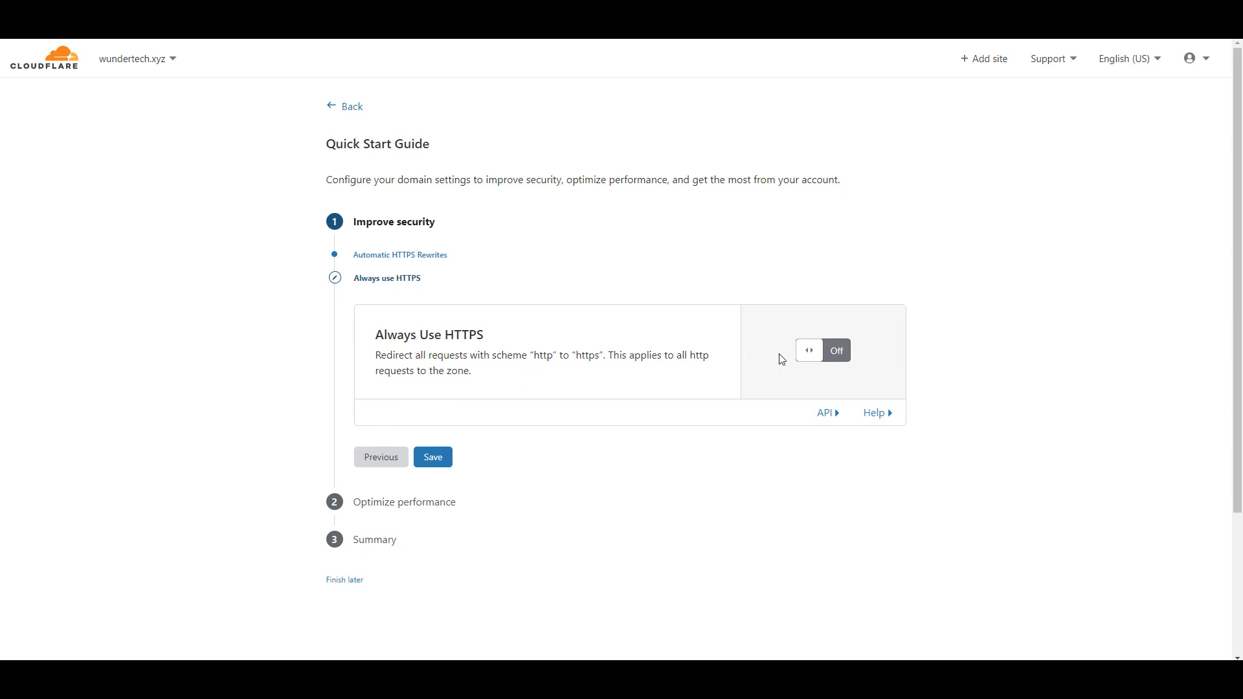
click(838, 354)
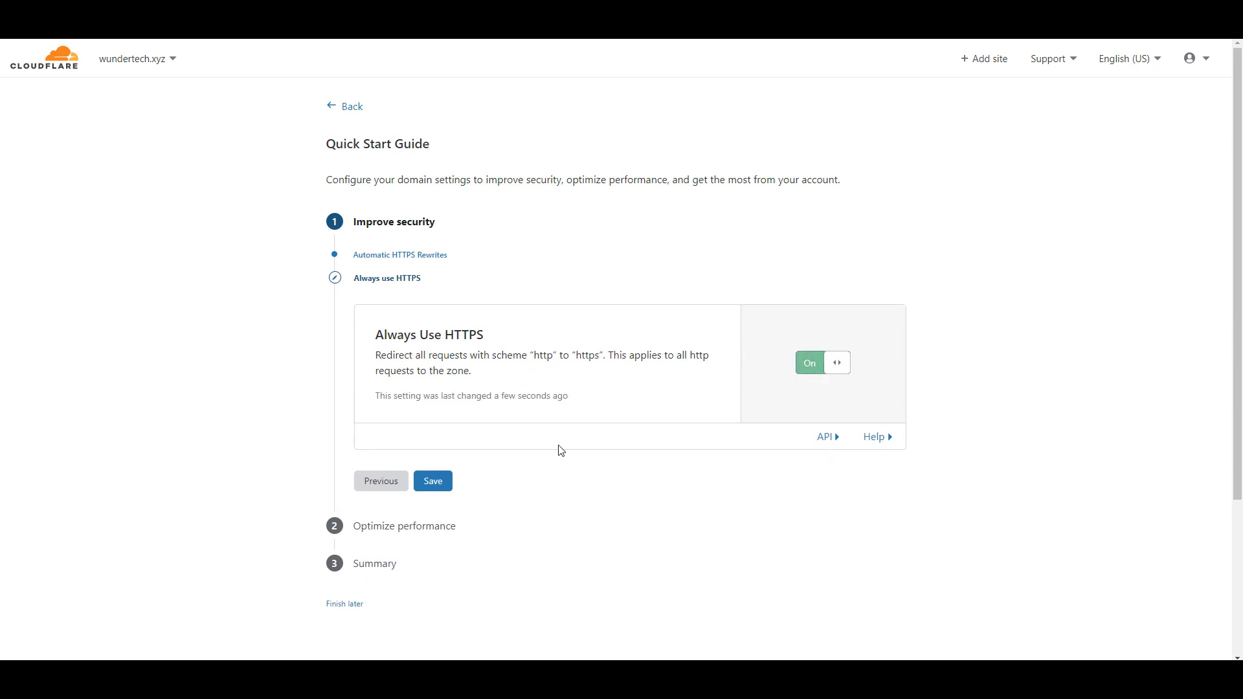
click(432, 482)
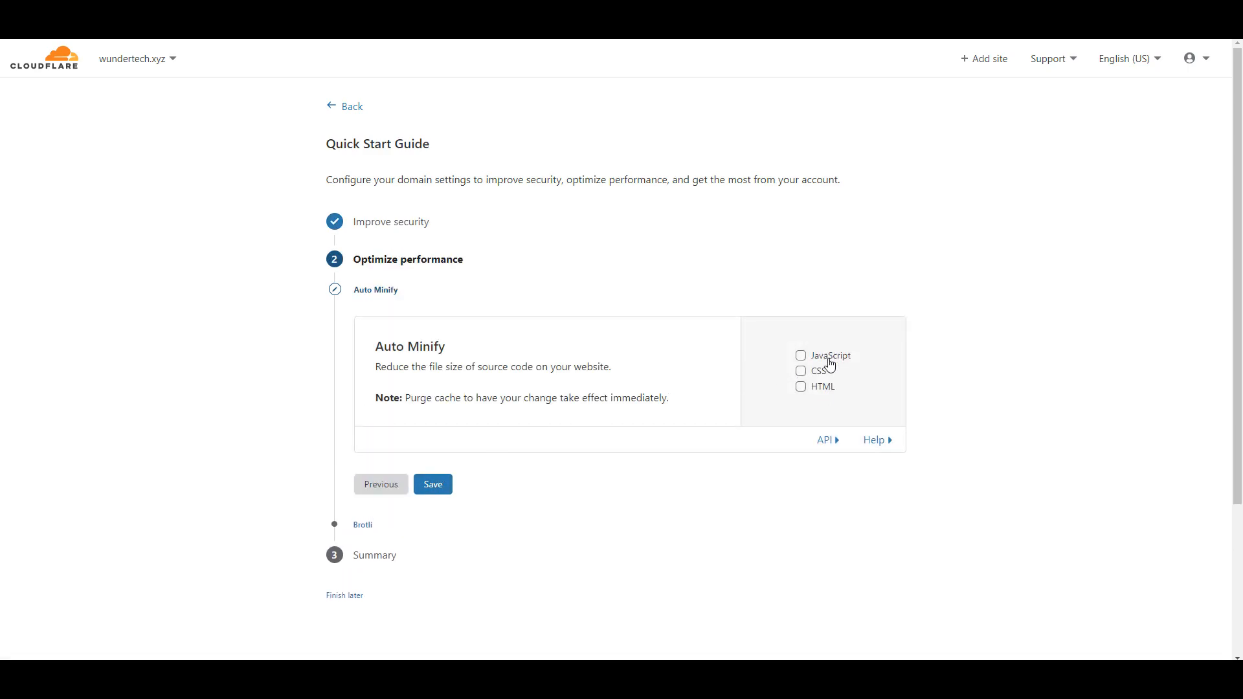
Step: Save Auto Minify with no file types selected and Brotli on, completing the Quick Start Guide
click(444, 492)
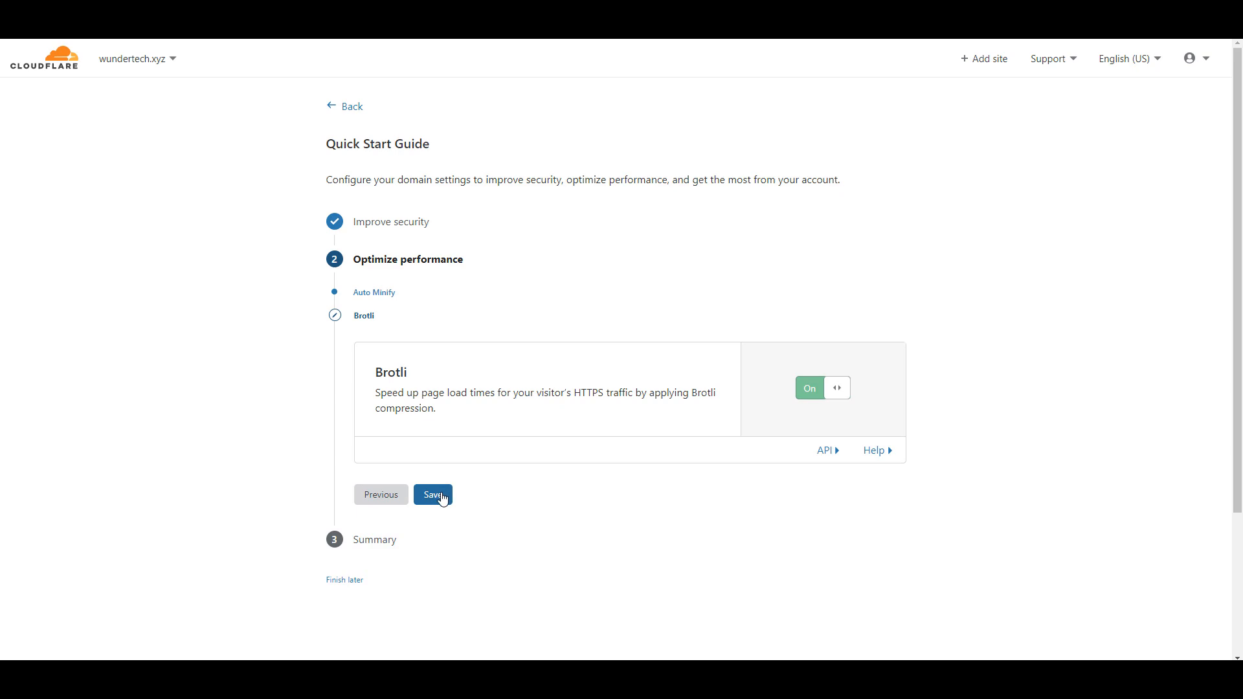
click(443, 499)
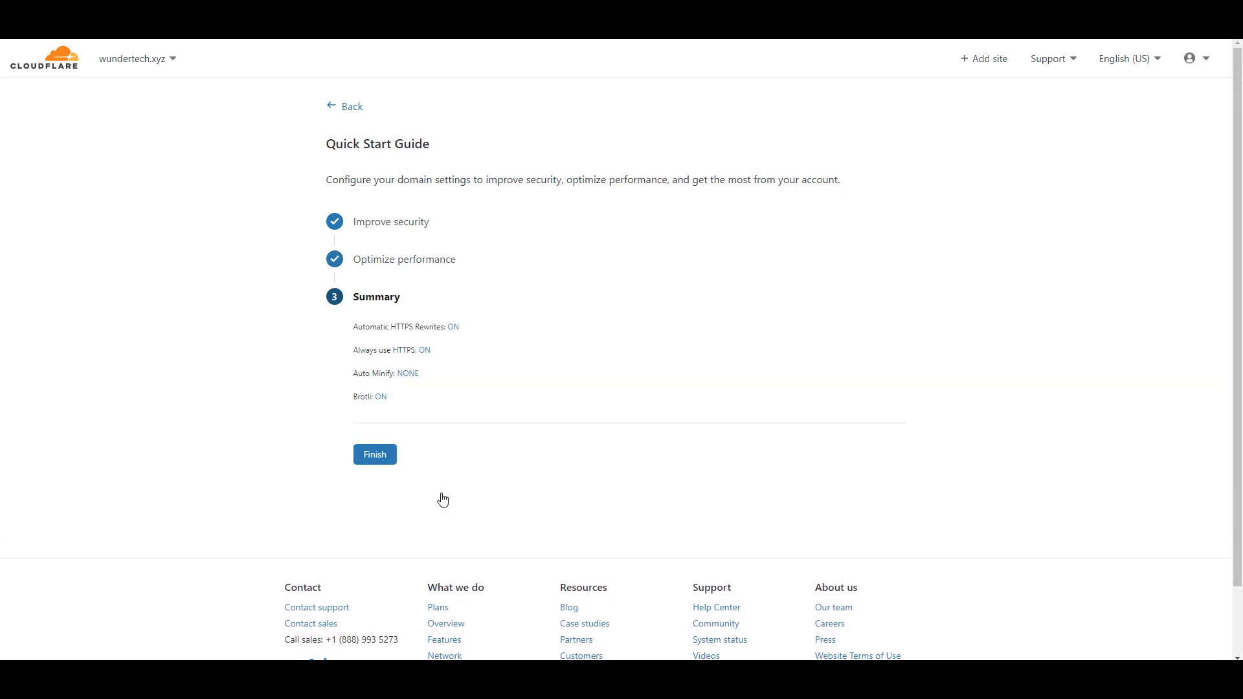
click(385, 461)
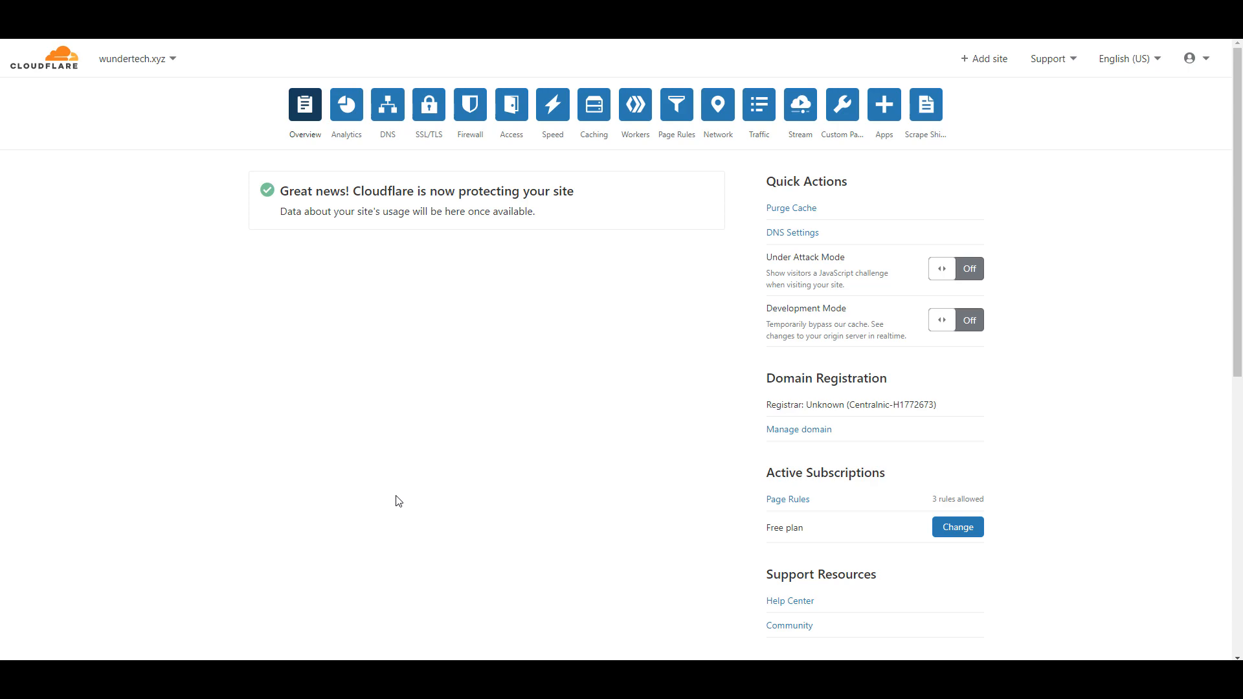
Step: Start a new DNS record for wundertech.xyz, filled in as type A with name @ and IPv4 address 111.111.111.111
click(388, 107)
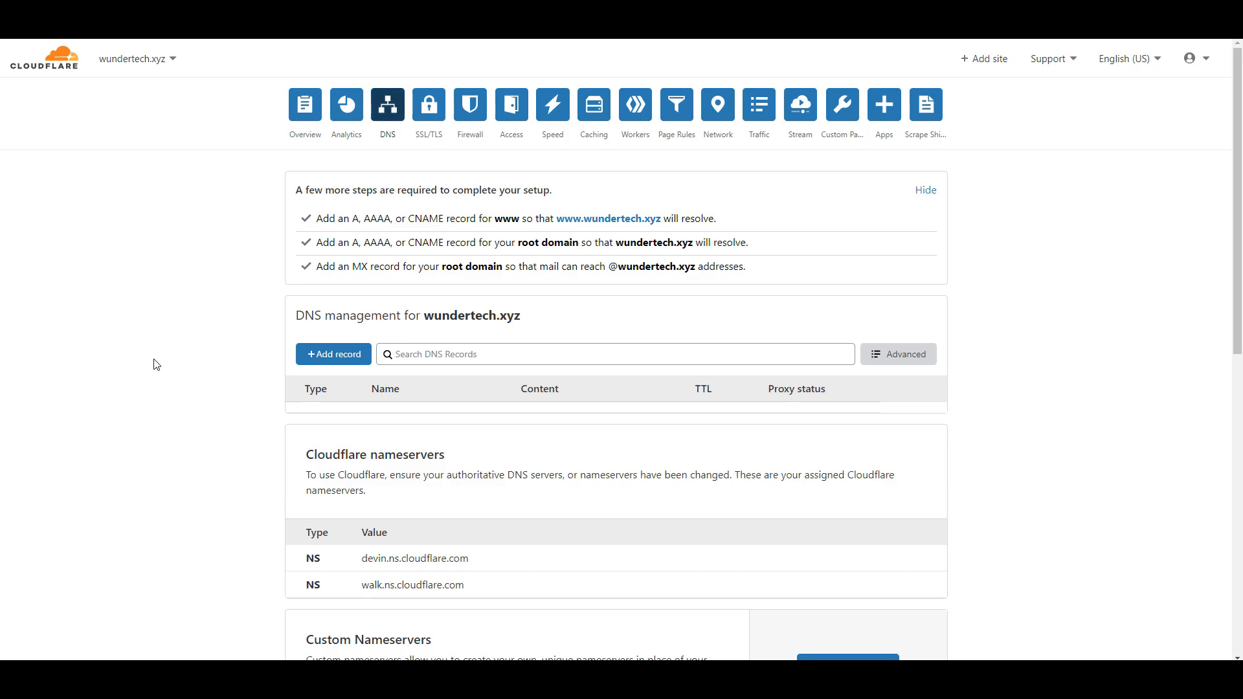
click(332, 358)
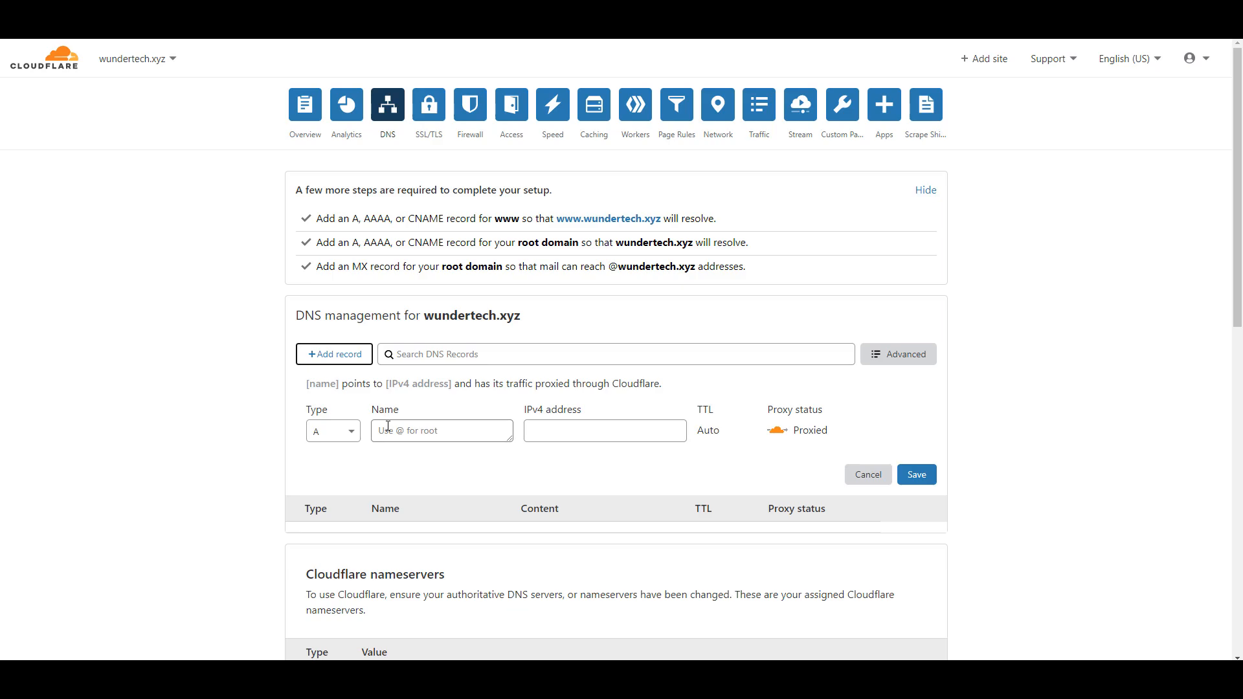
click(388, 426)
text(@)
click(541, 461)
click(557, 433)
text(111.)
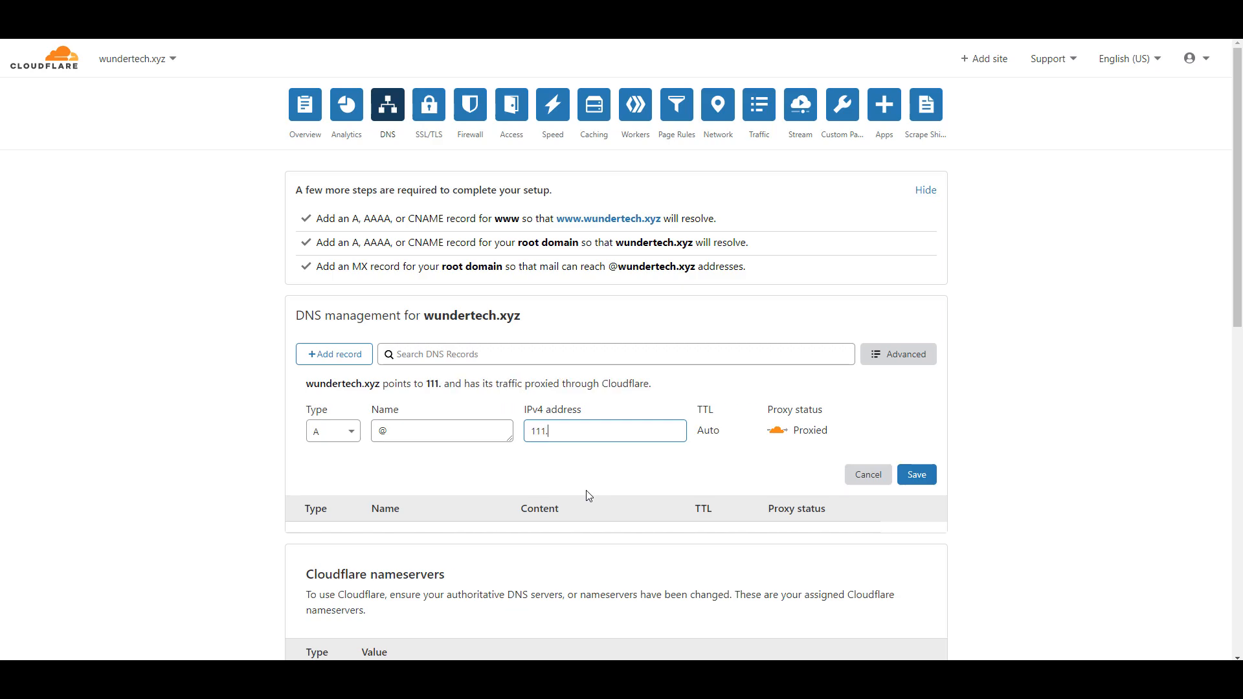
text(111.111.111)
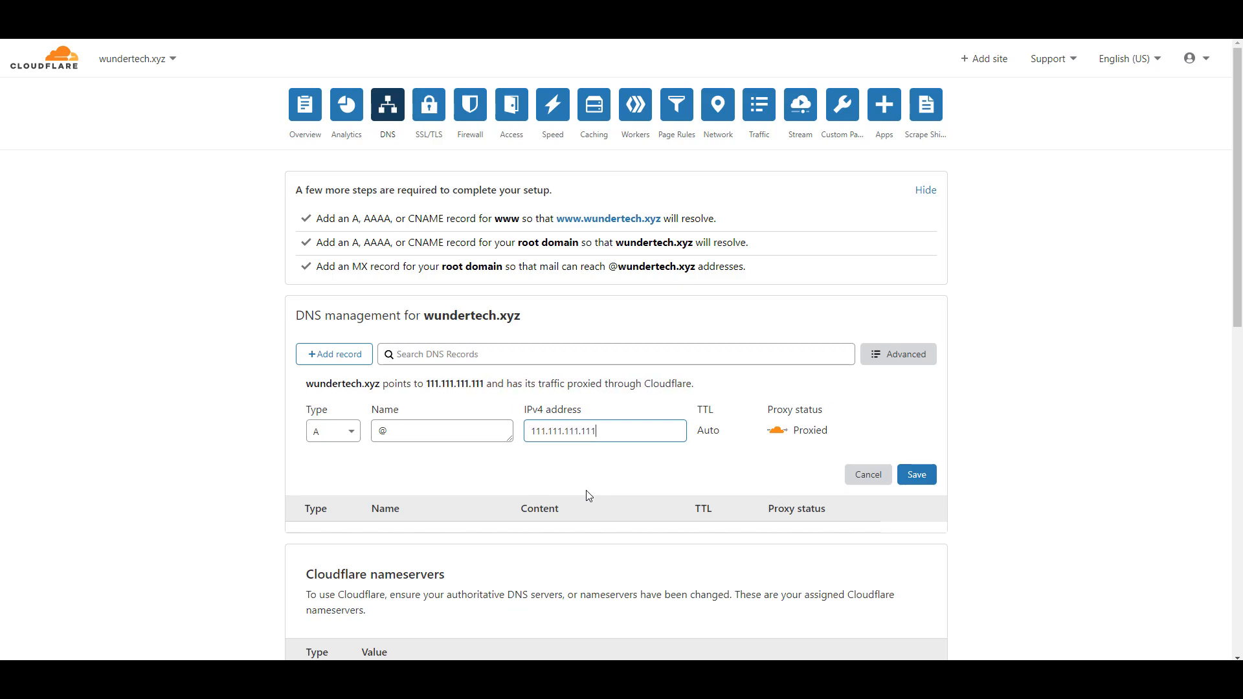
click(581, 486)
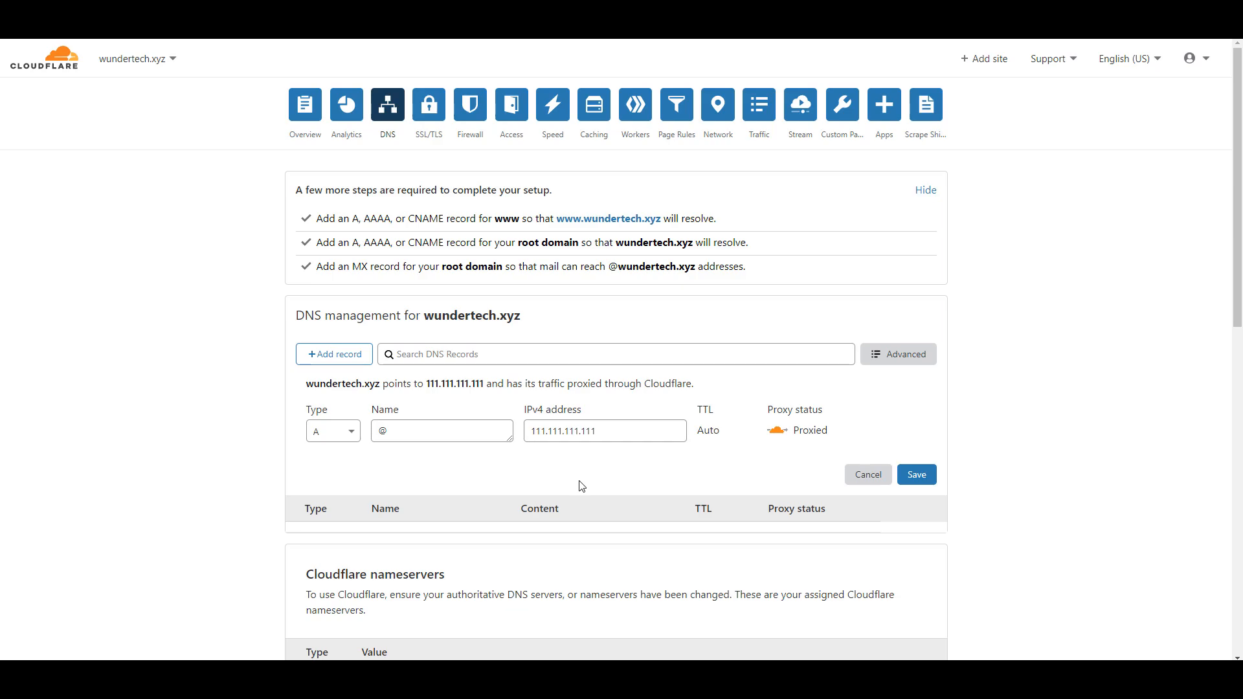
Step: Change the new record to type CNAME with name www and target myDDNS_hostname
click(342, 436)
click(327, 555)
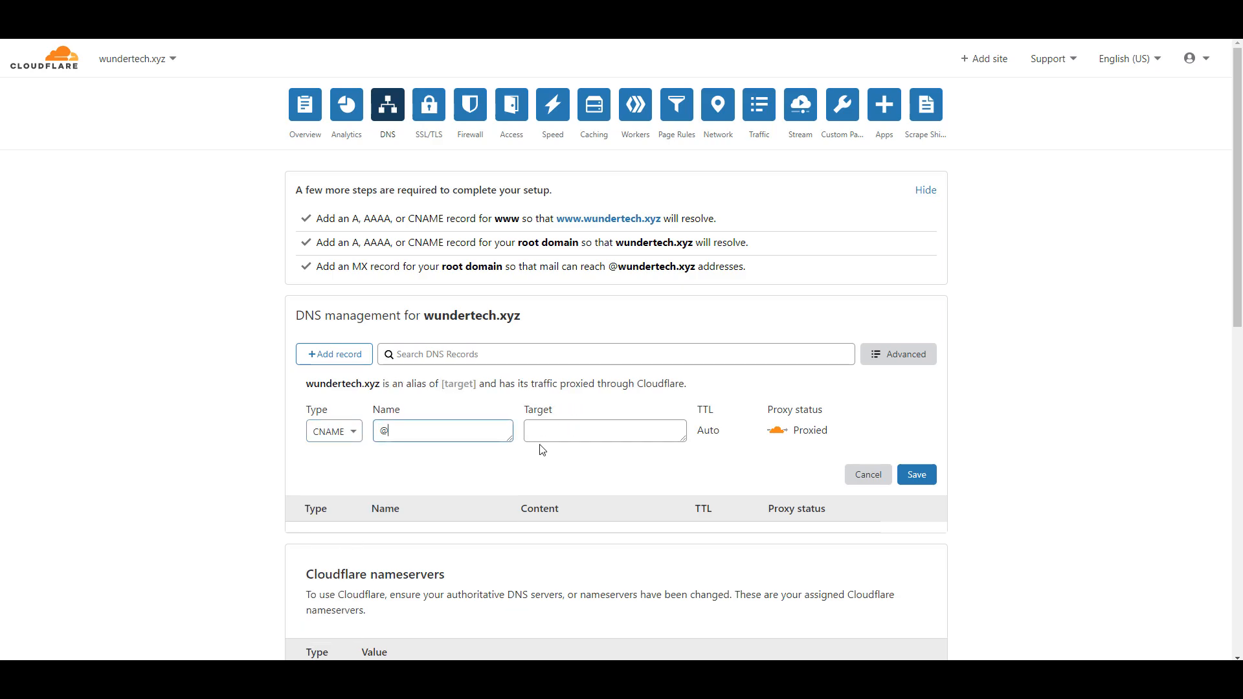
click(558, 439)
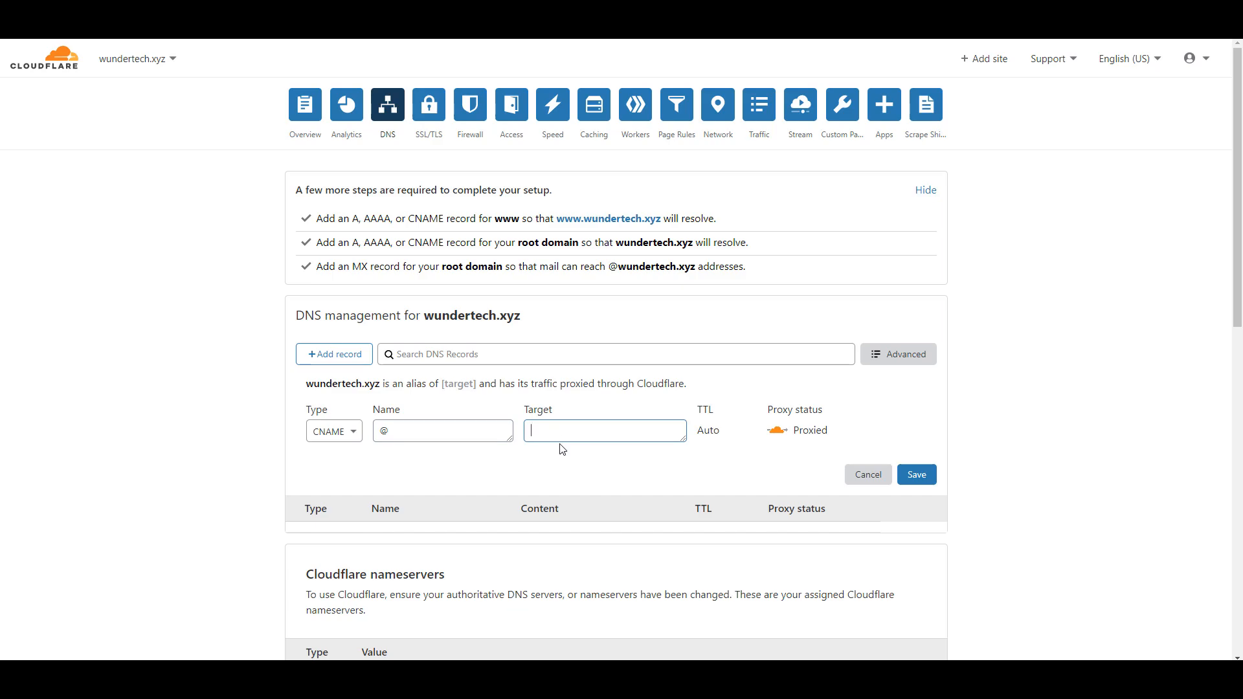
double_click(386, 431)
text(www)
click(565, 437)
text(my)
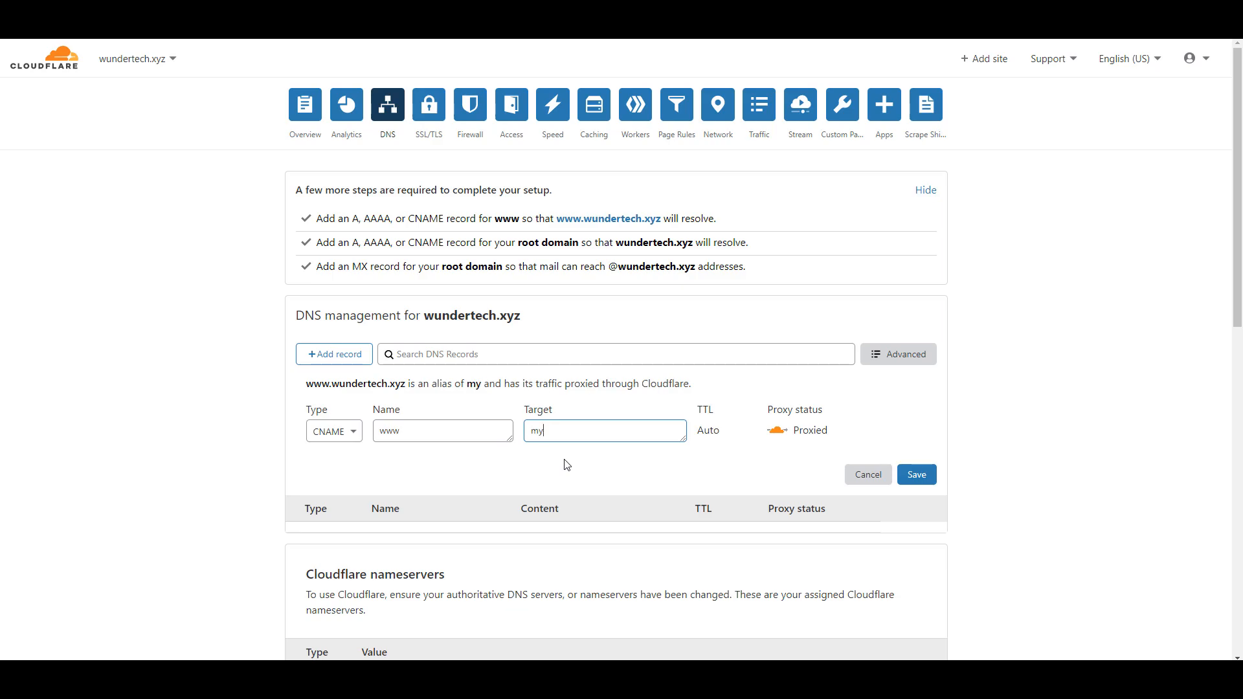
text(DDNS_hostname)
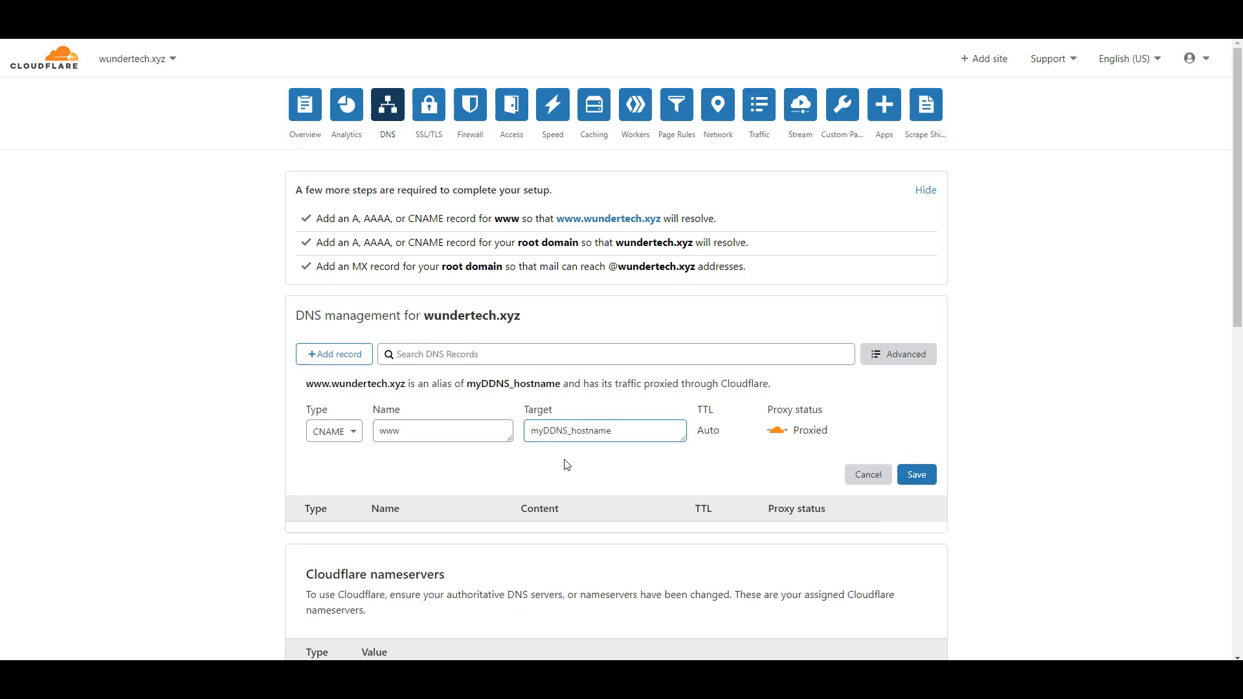
click(573, 476)
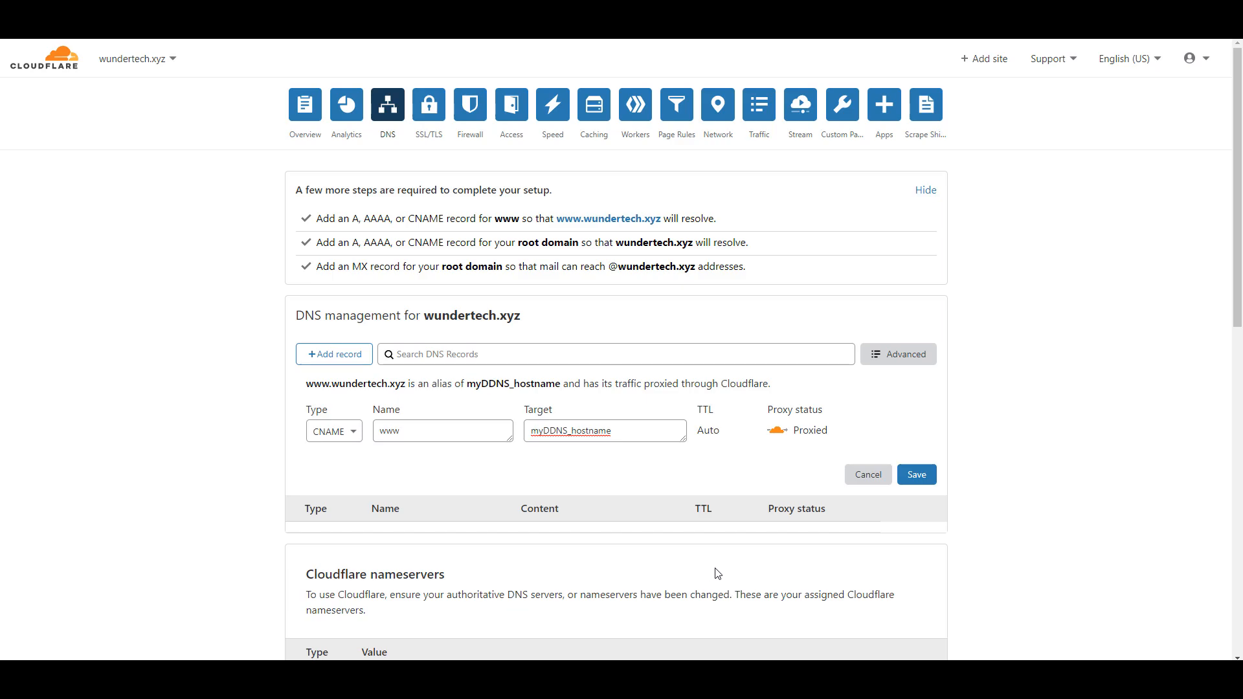
Step: Switch the www record's proxy status to DNS only and back to Proxied
click(776, 433)
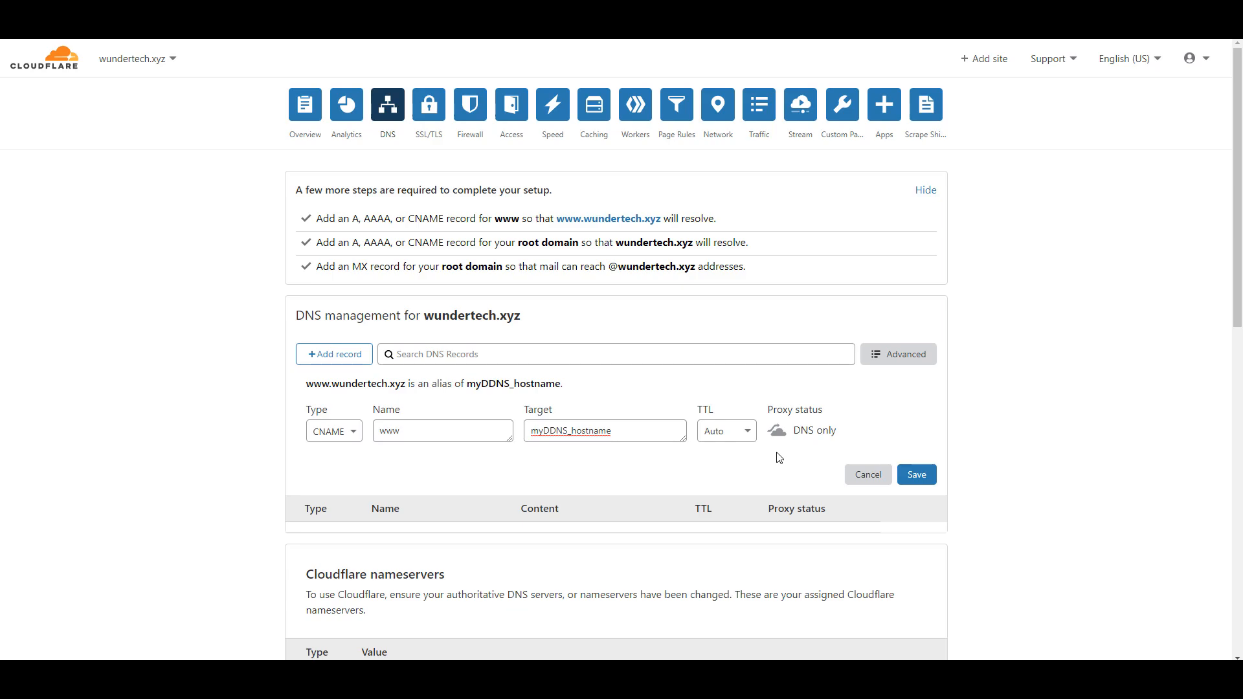
click(777, 429)
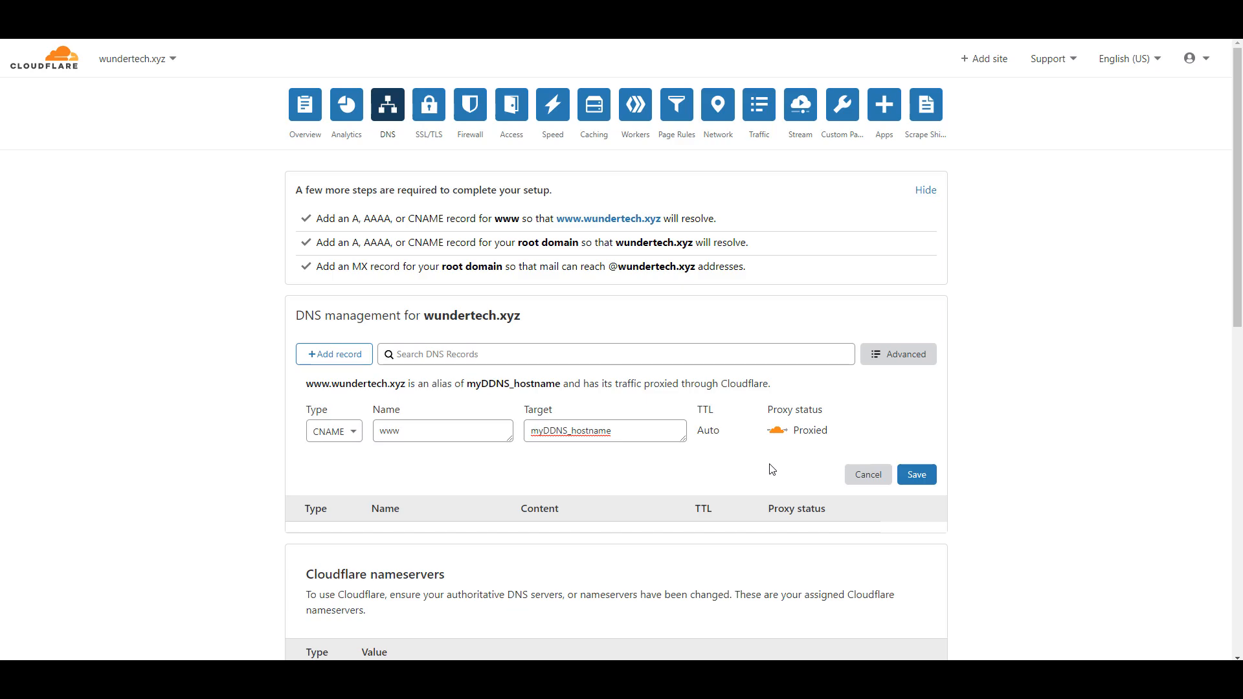
Step: Discard the unsaved www CNAME record and set the site's SSL/TLS encryption mode to Full
click(868, 475)
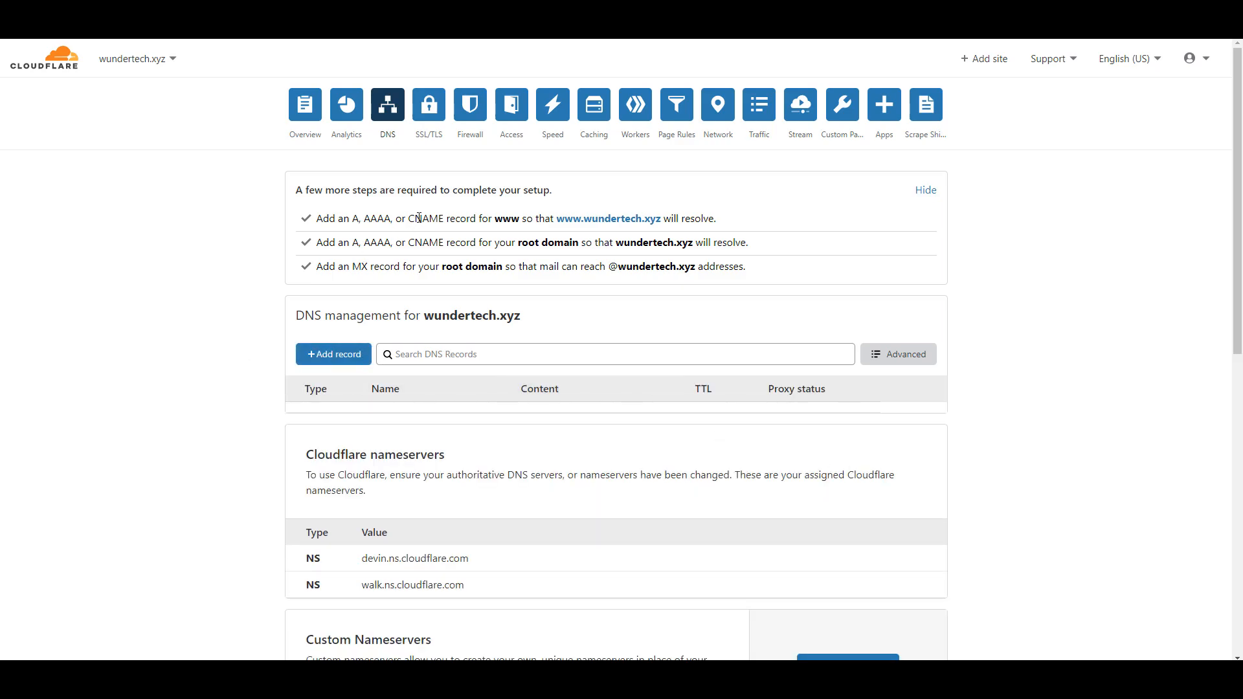
click(432, 100)
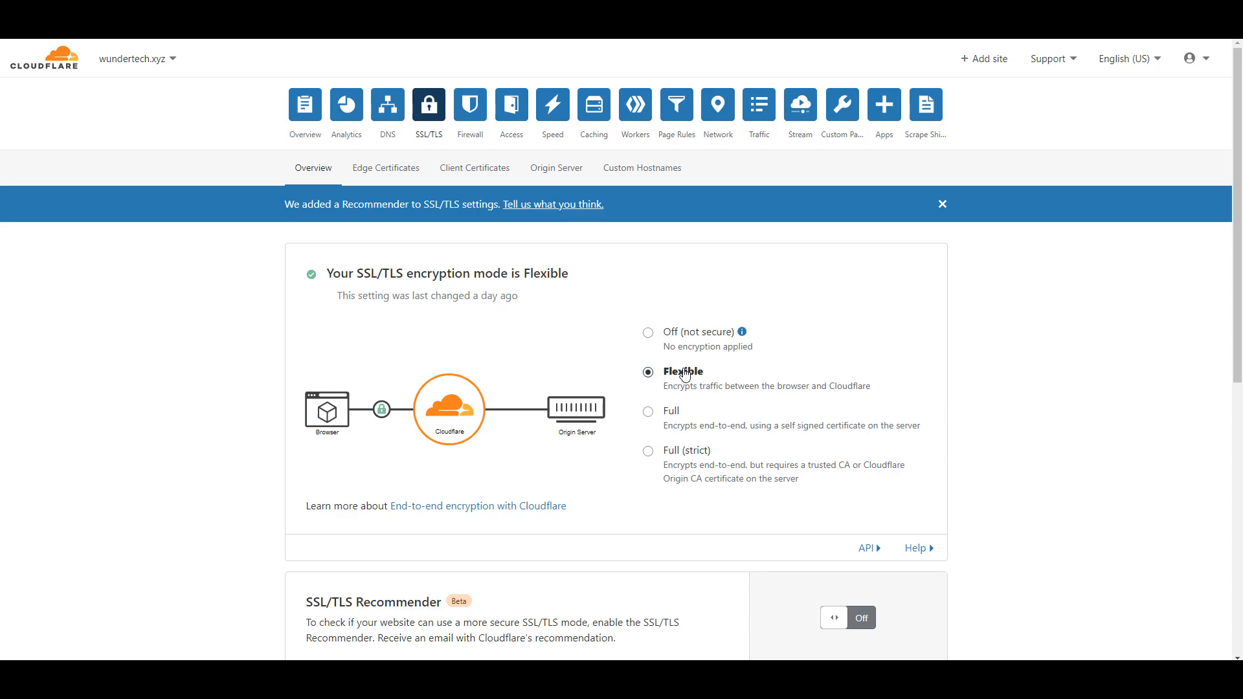
click(673, 412)
Step: View the filter options for the firewall events log and close them without applying a filter
click(473, 116)
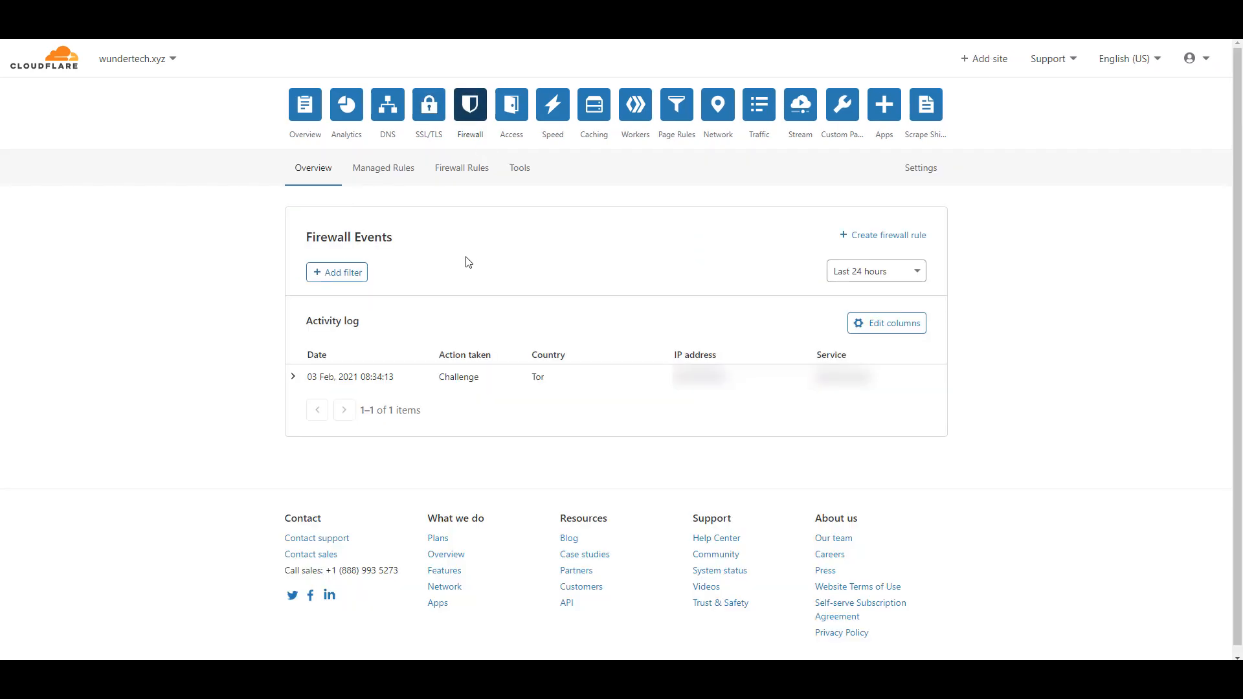
click(346, 283)
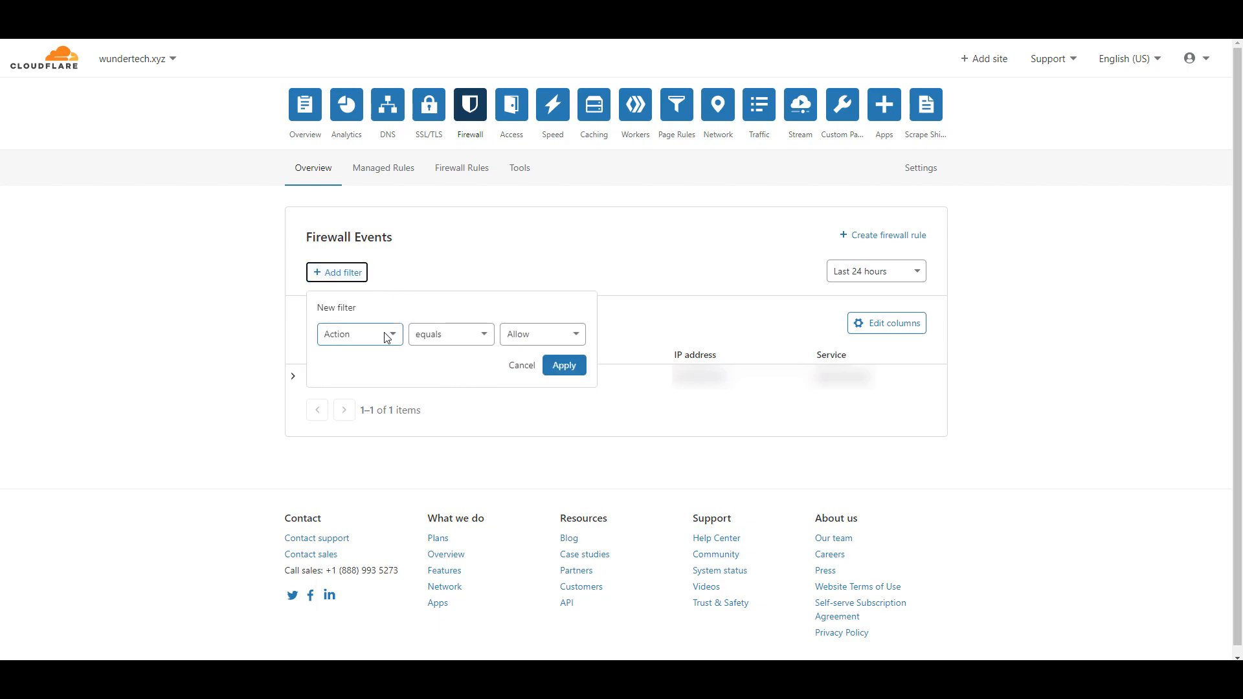
click(449, 265)
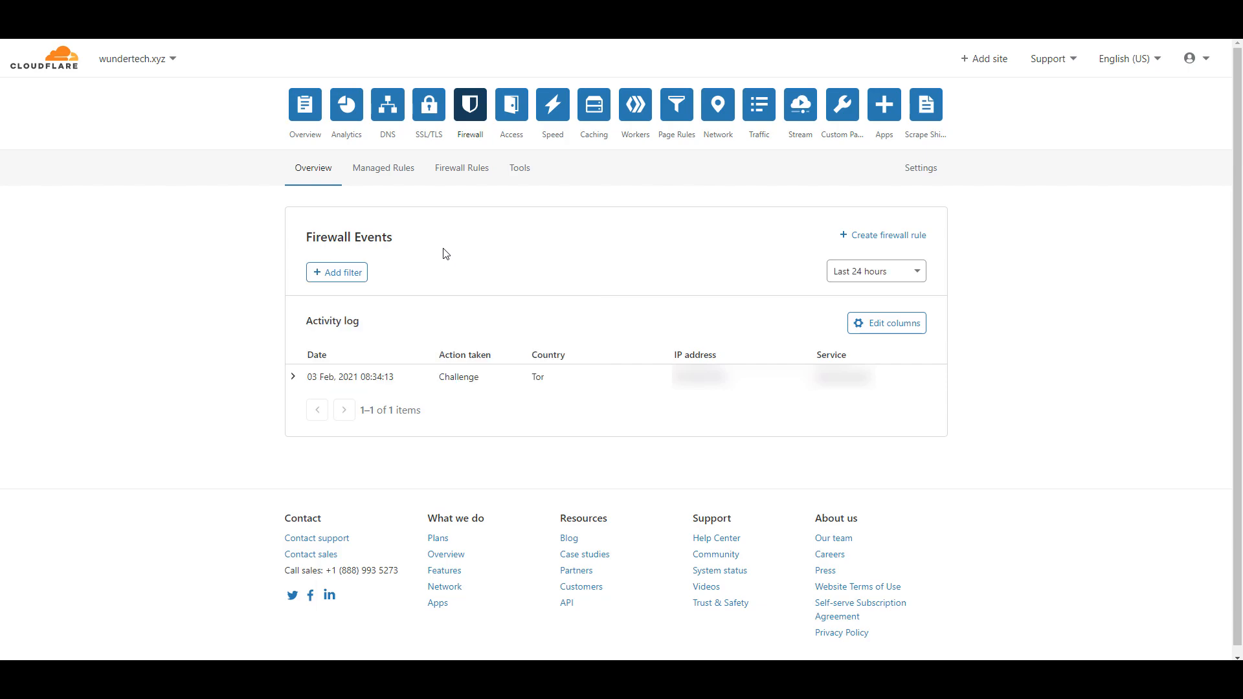
Step: Turn on Bot Fight Mode in the firewall tools
click(521, 170)
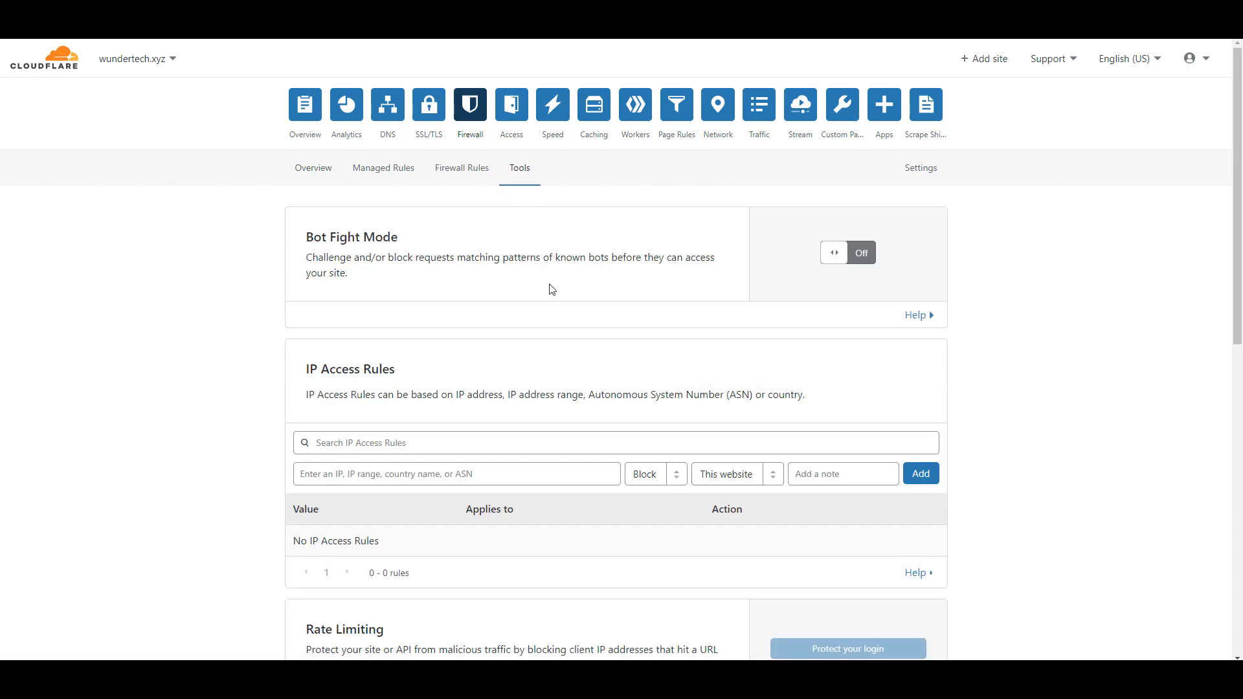
click(845, 255)
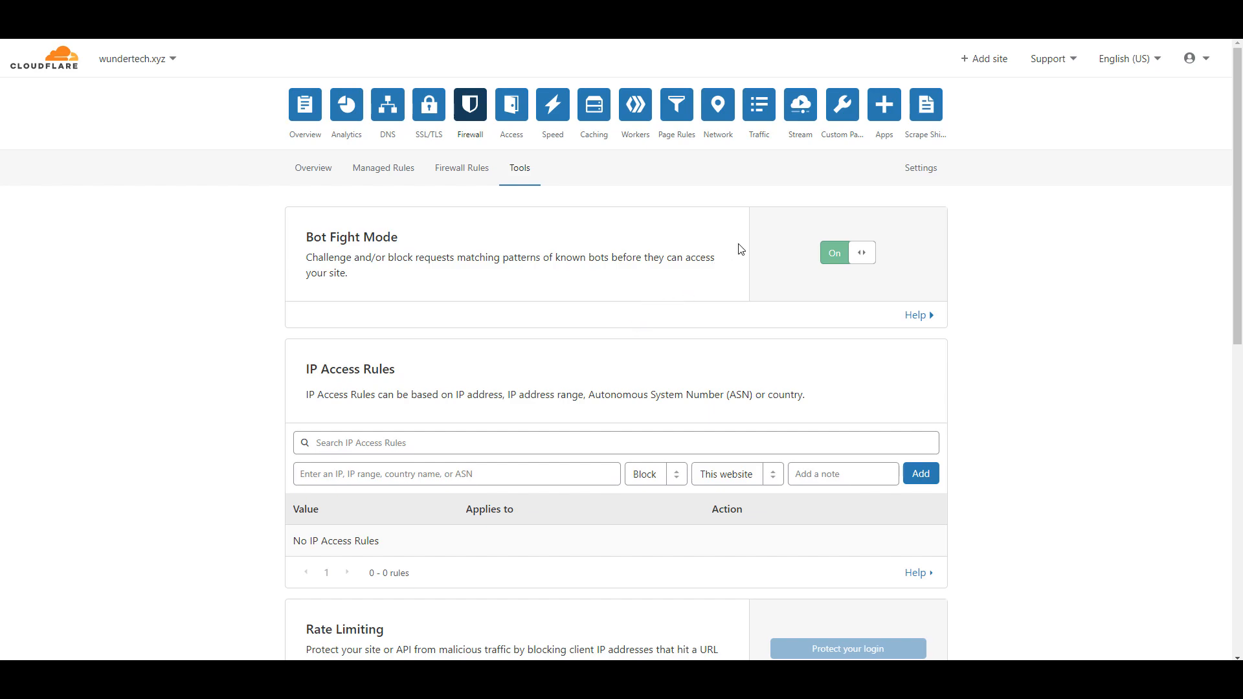
Step: Switch the firewall's Security Level to I'm Under Attack! and back to Medium
click(909, 171)
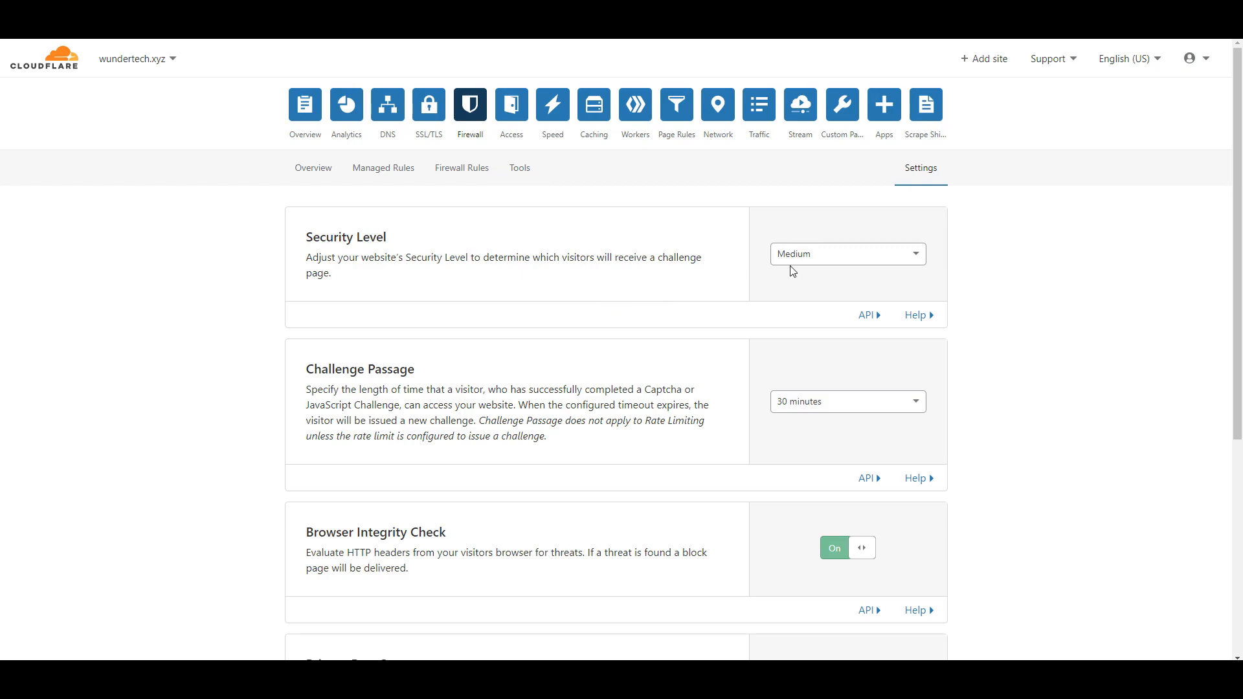
click(918, 257)
scroll(900, 300, down, 1)
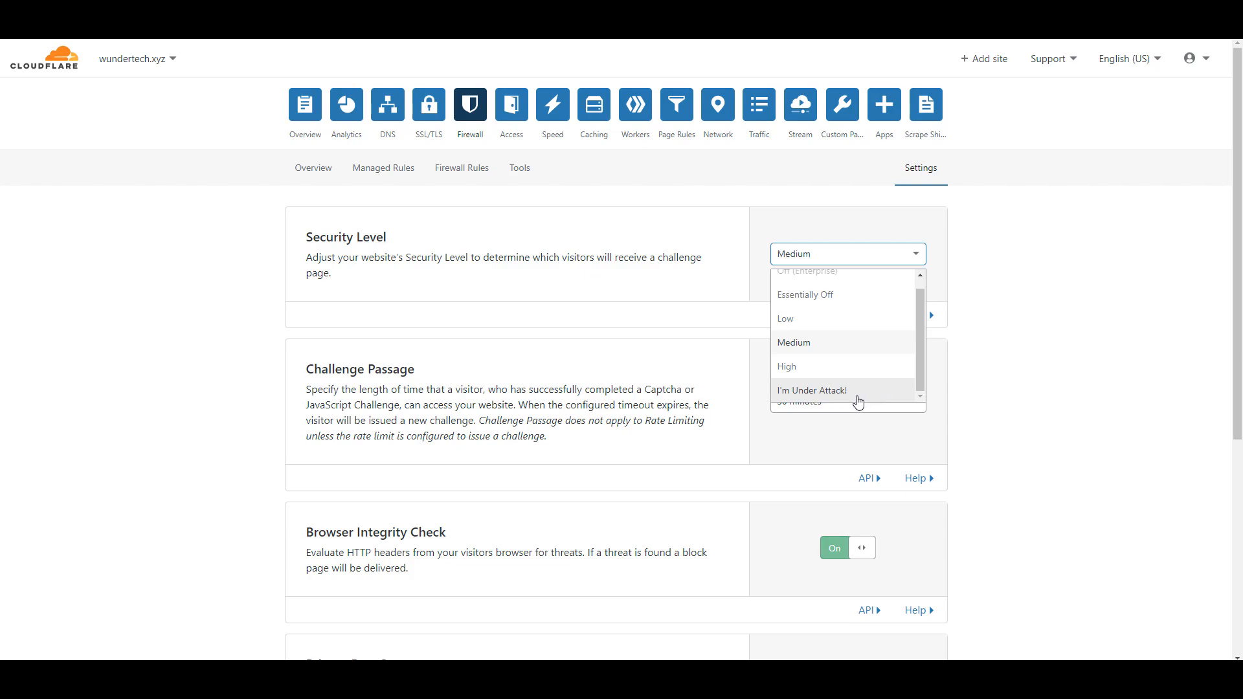
click(855, 391)
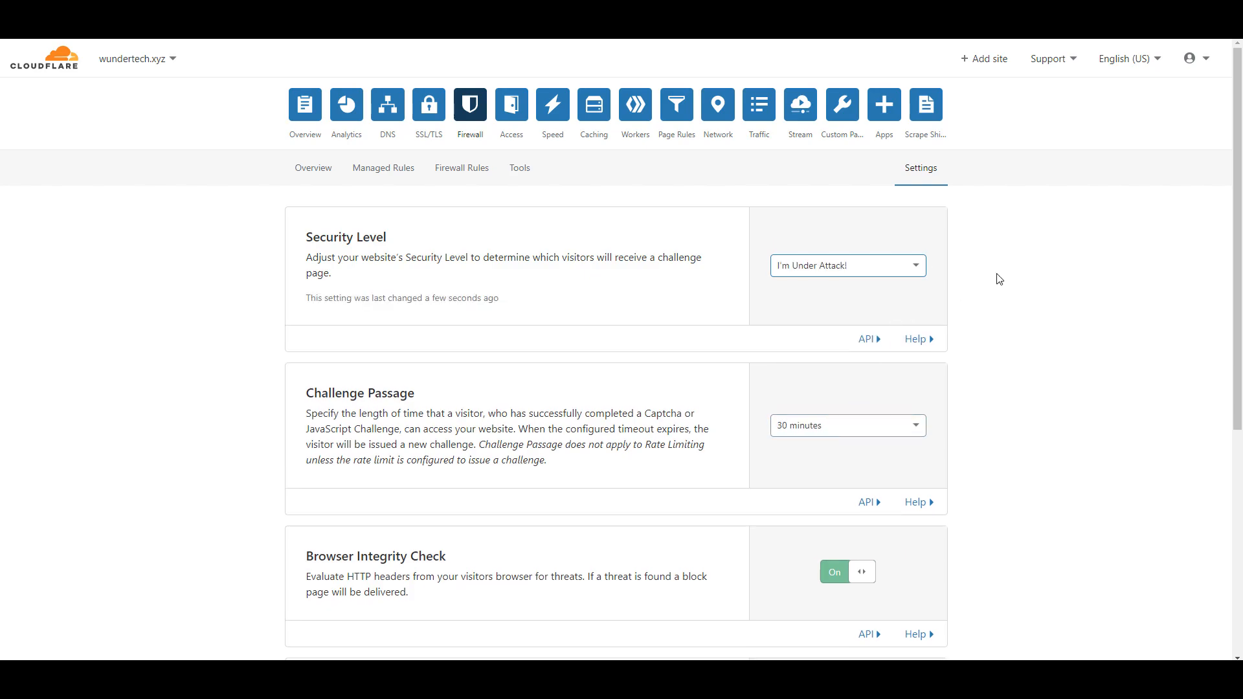
click(842, 276)
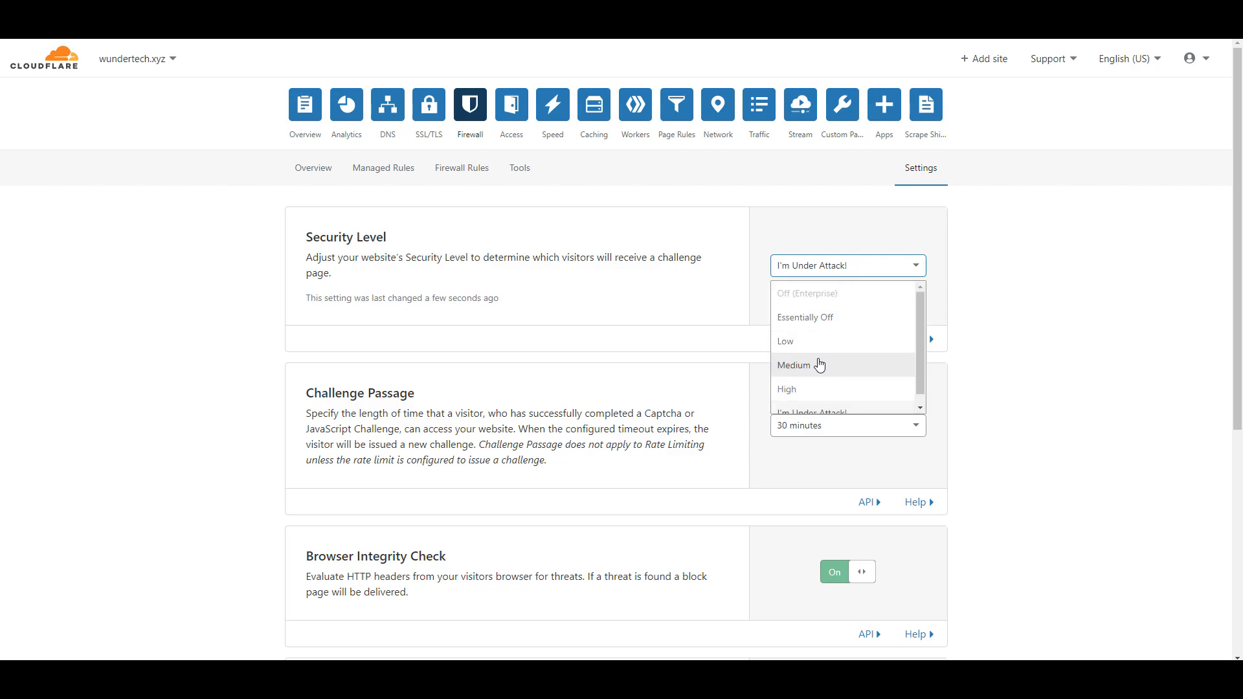
click(819, 367)
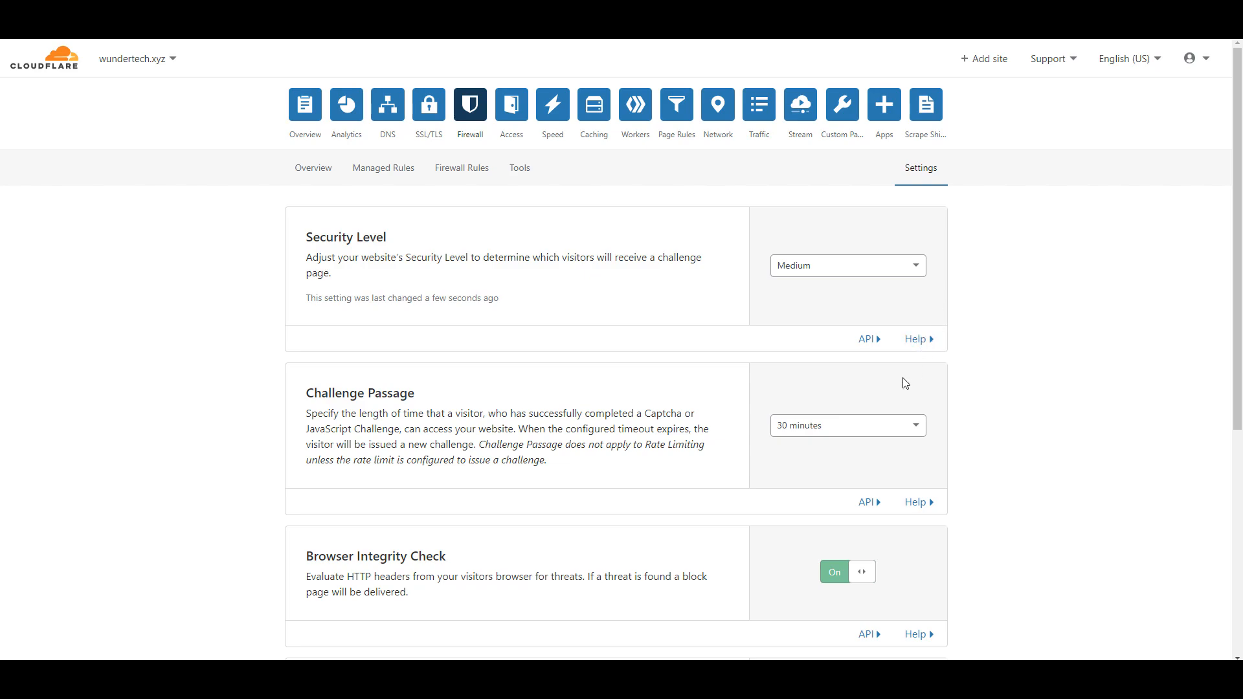
Step: Examine the available Challenge Passage durations in the firewall settings without changing the selection
scroll(903, 383, down, 3)
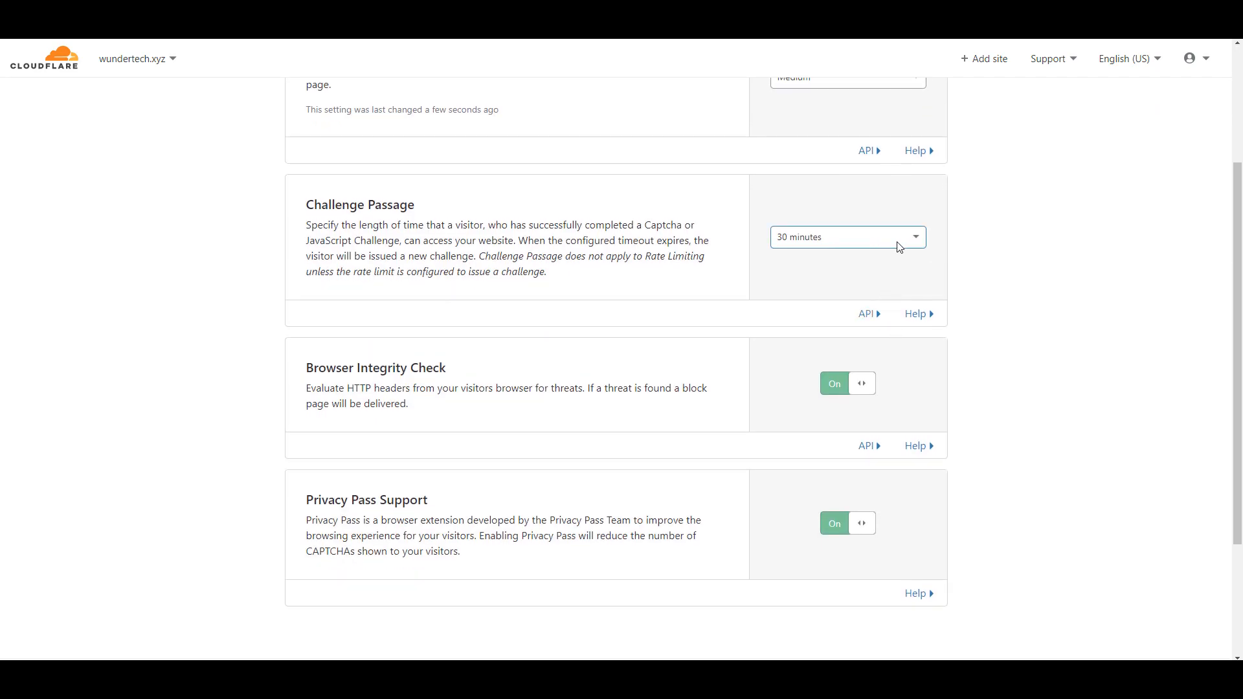
click(916, 243)
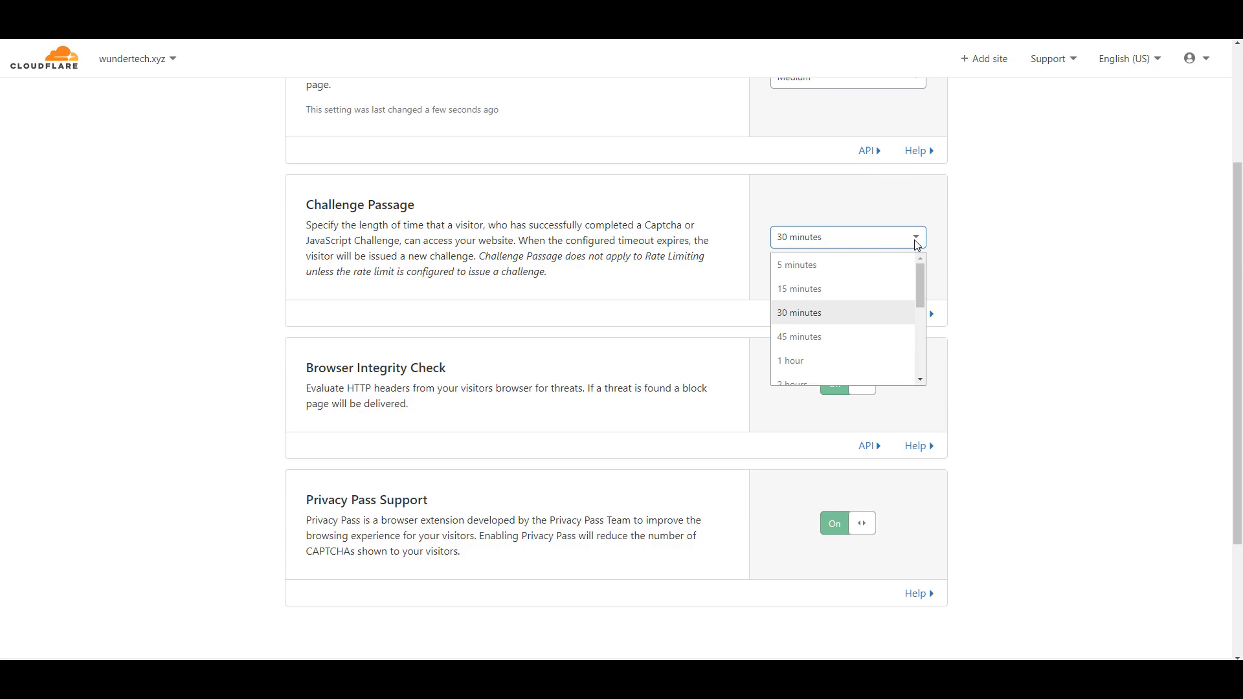
click(915, 243)
scroll(1019, 248, up, 3)
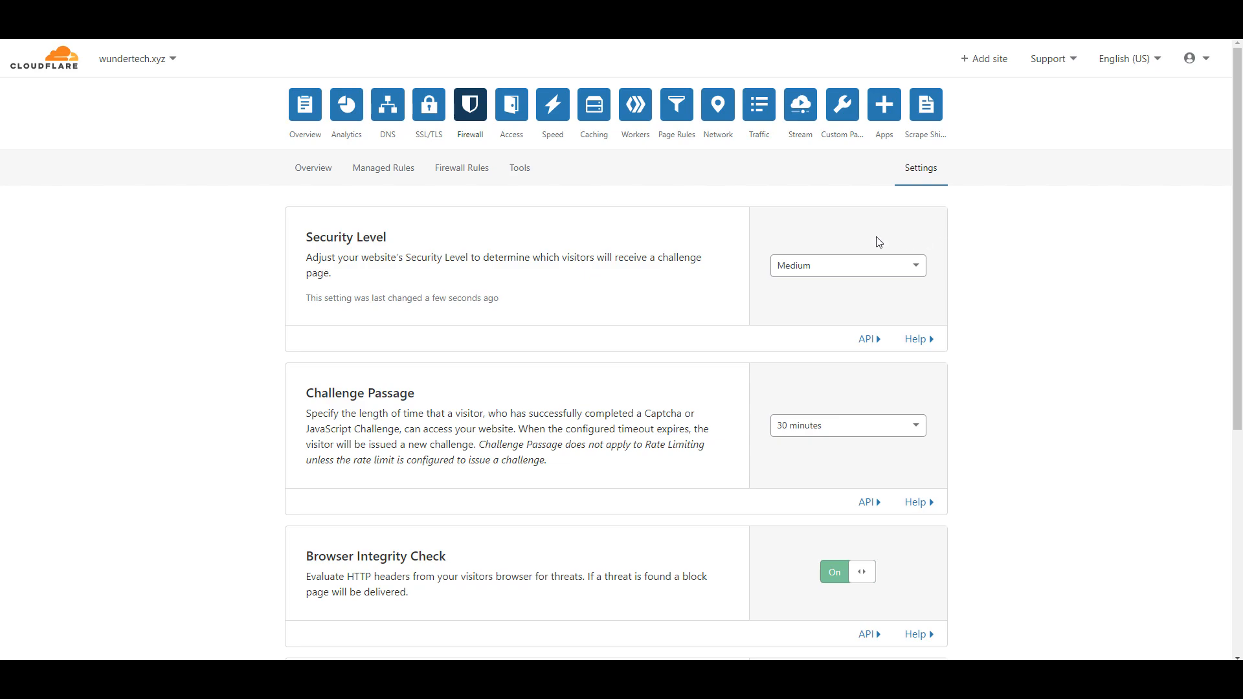
Step: Enable Auto Minify for HTML, CSS and JavaScript in the speed optimization settings
click(554, 110)
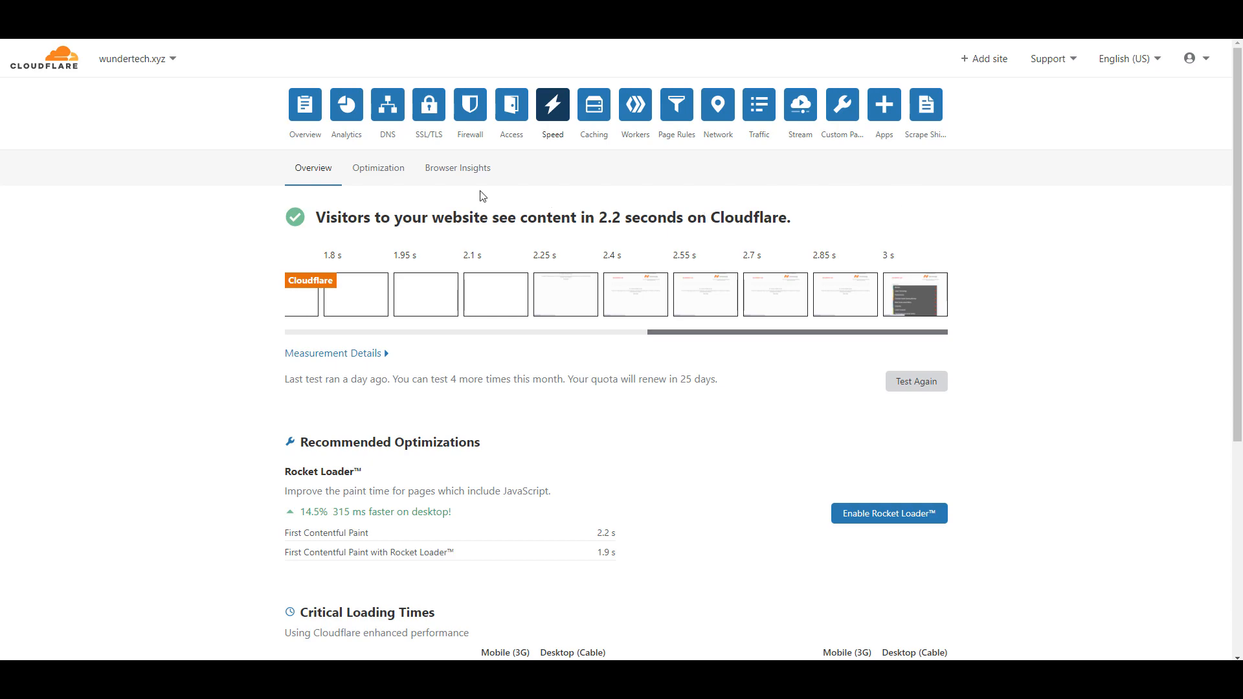
click(381, 170)
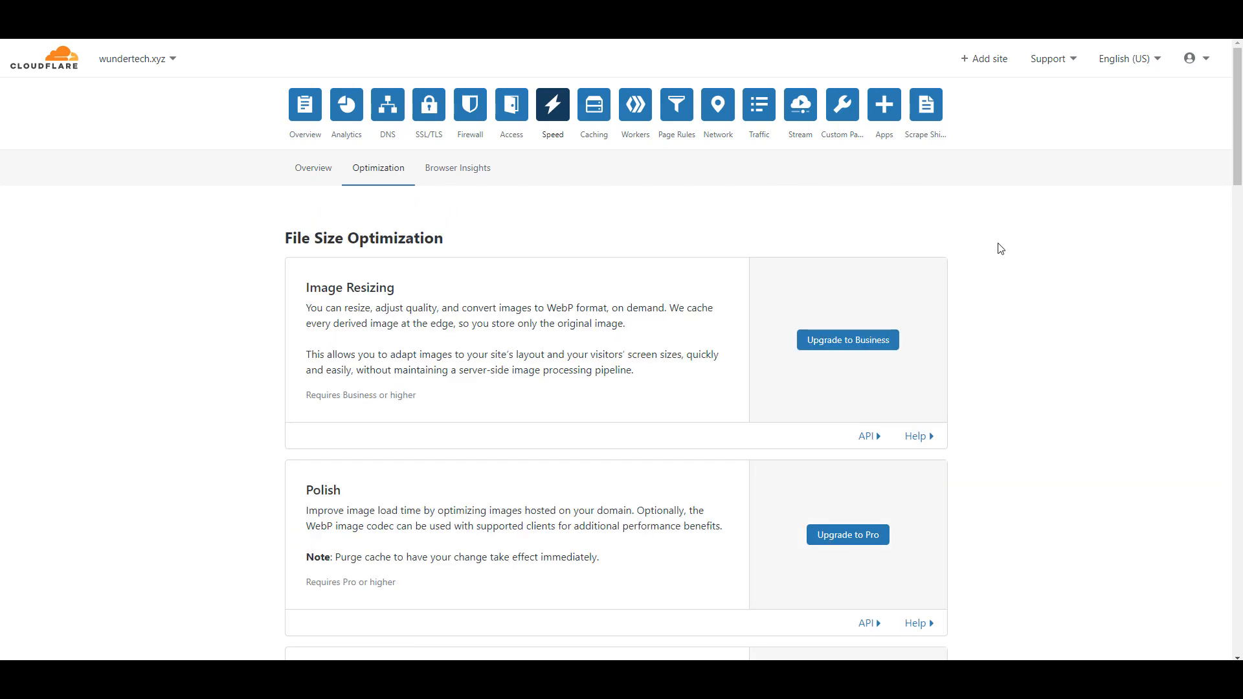
scroll(1000, 249, down, 5)
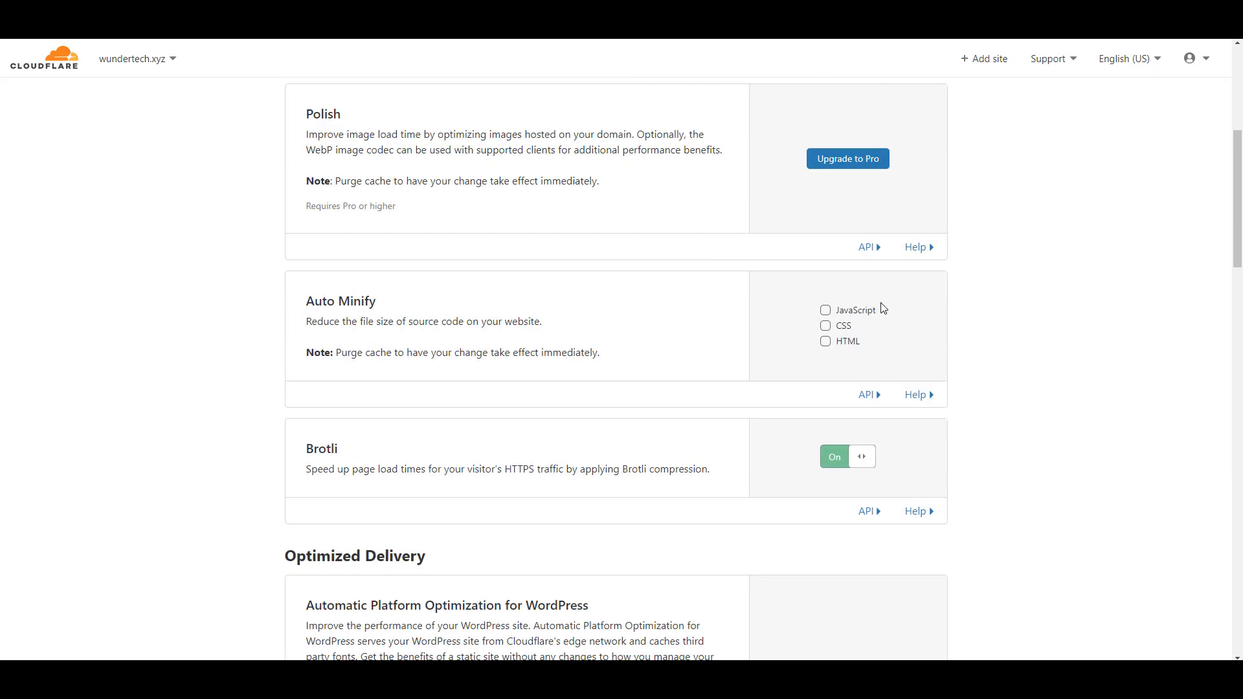
click(843, 340)
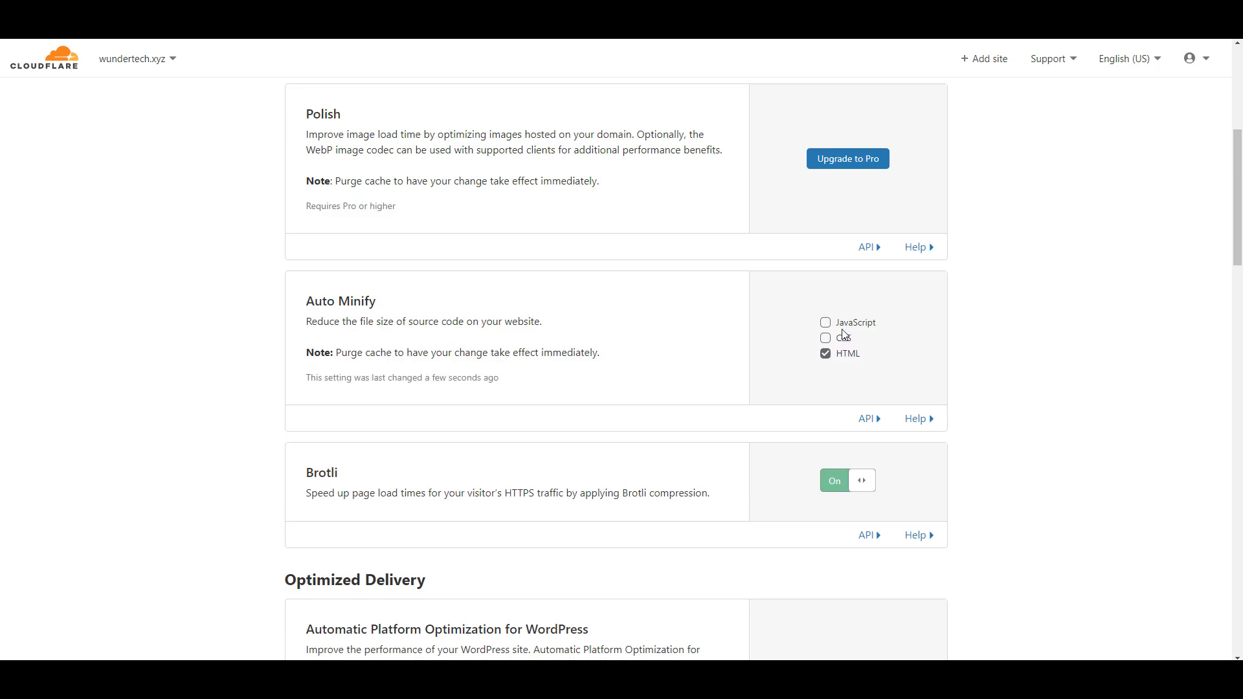
click(843, 338)
click(845, 322)
Step: Turn on Rocket Loader in the speed optimization settings
scroll(962, 333, down, 15)
scroll(963, 331, down, 2)
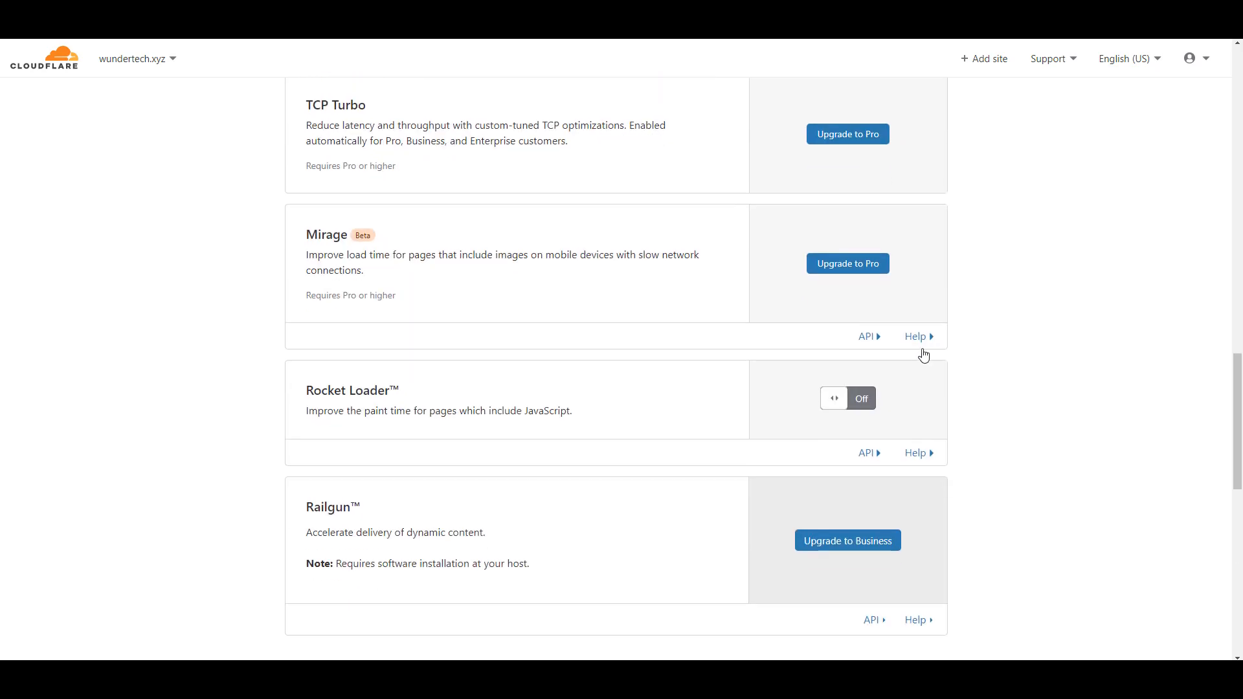
click(865, 407)
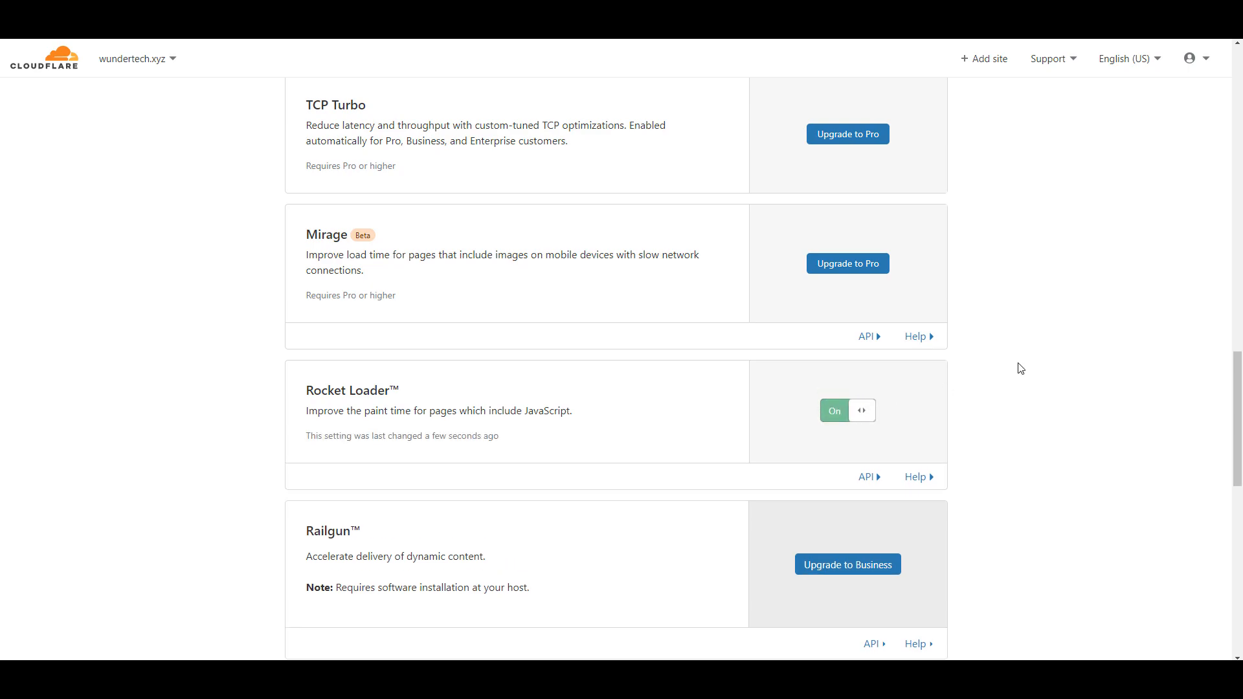
scroll(1020, 369, down, 2)
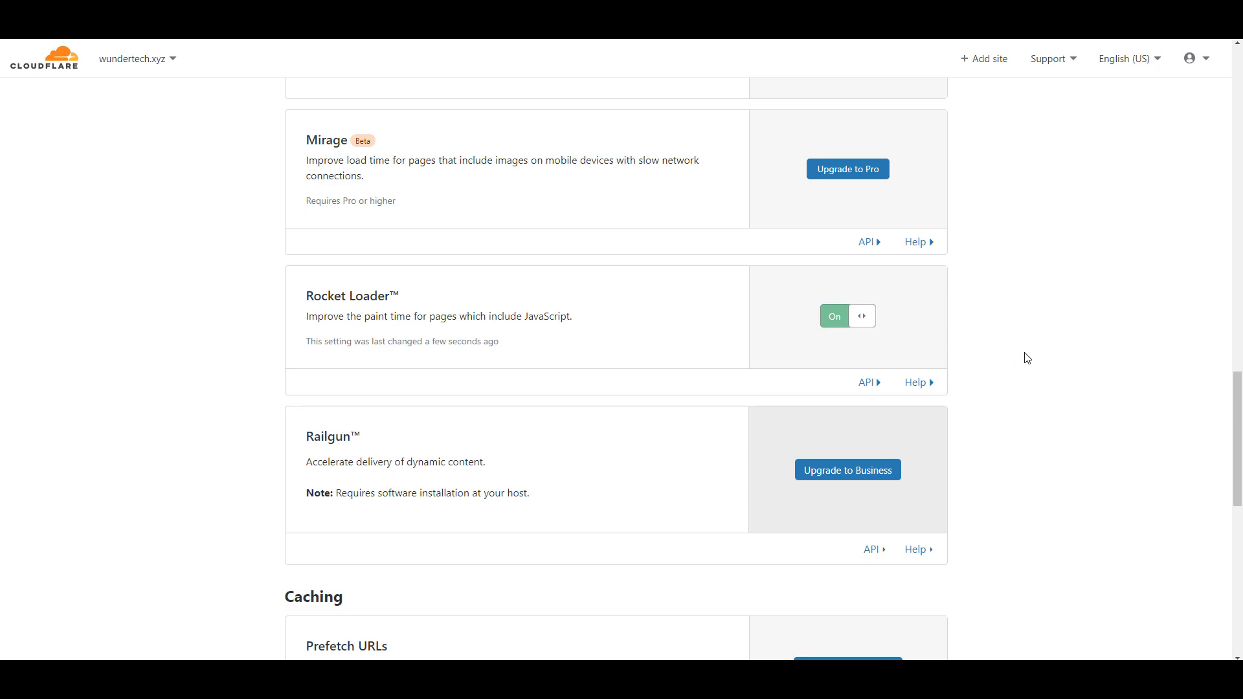
Step: Examine the caching configuration, including the Caching Level setting and the available Browser Cache TTL durations
scroll(1027, 358, up, 15)
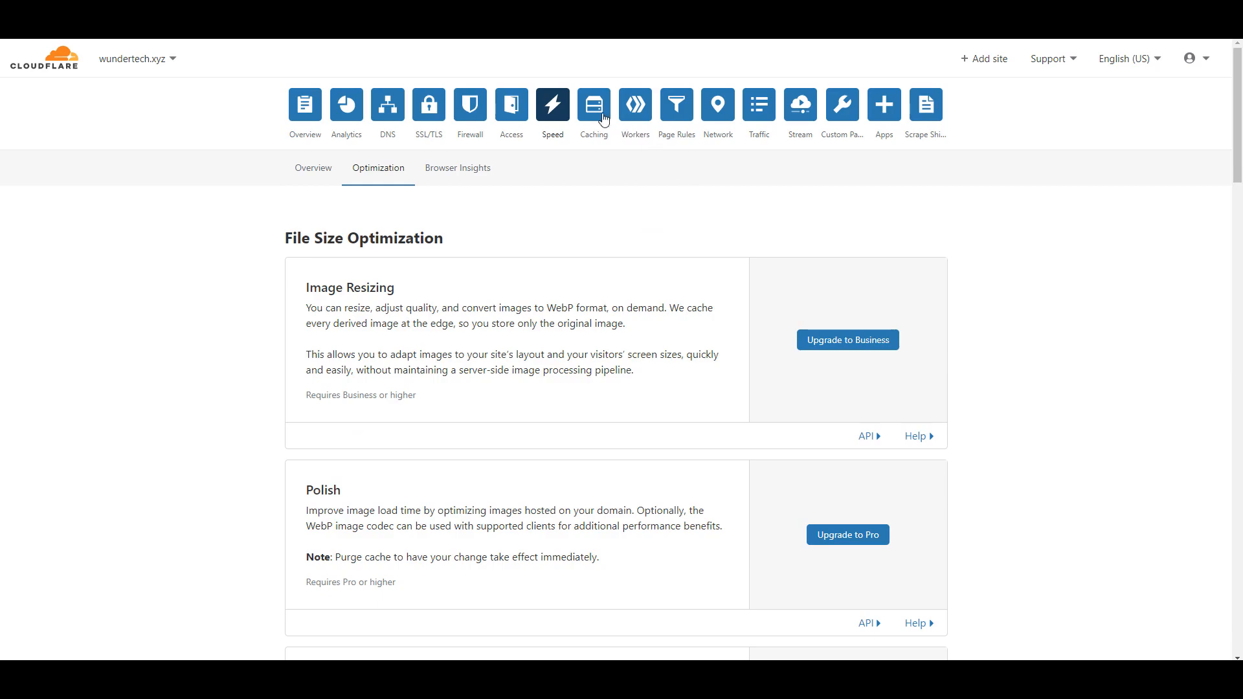
click(613, 123)
click(385, 168)
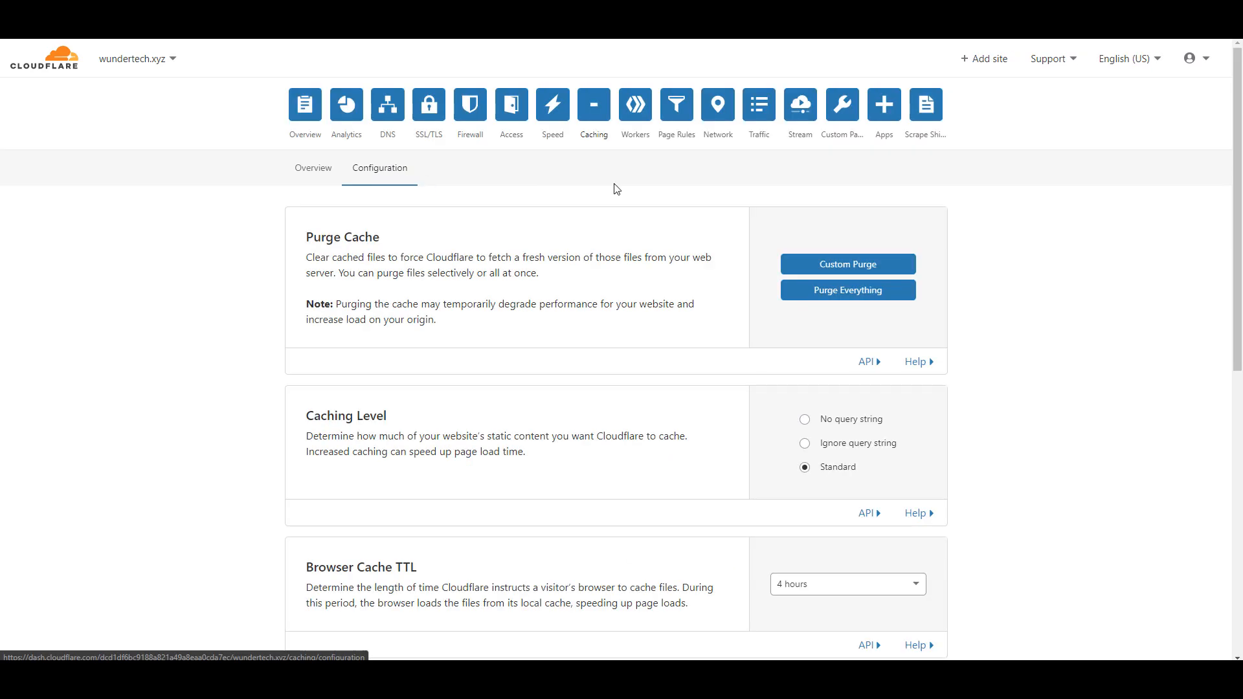
scroll(996, 306, down, 1)
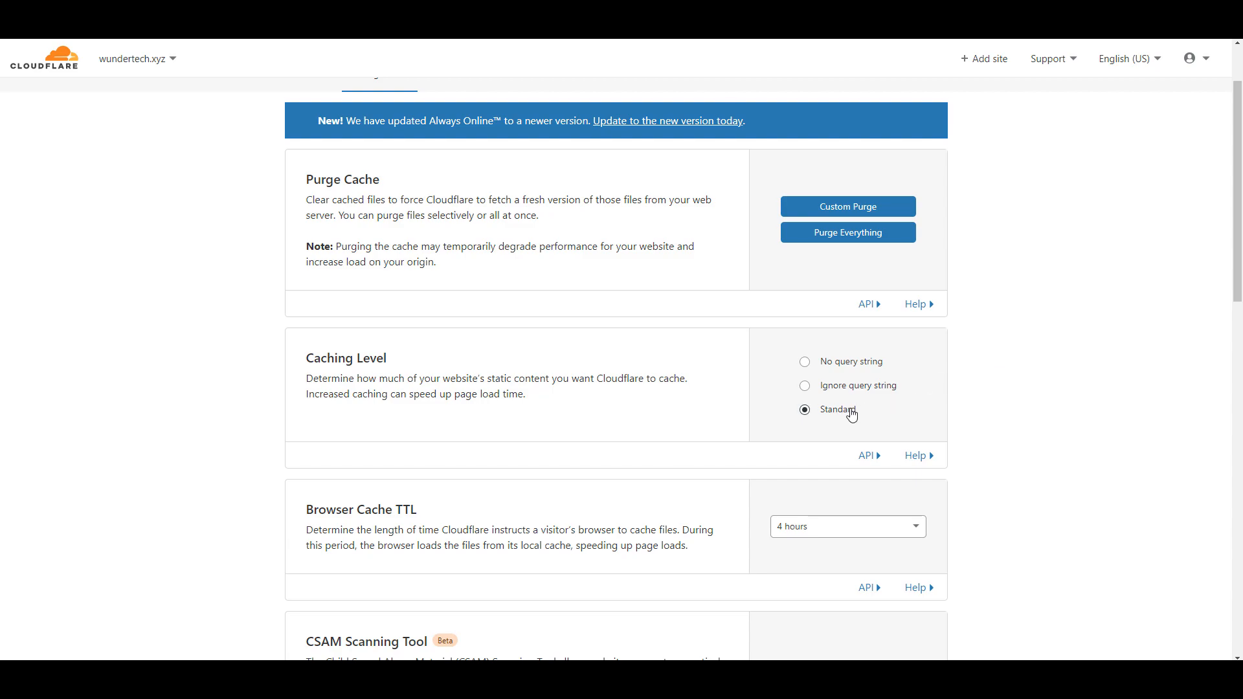
scroll(857, 414, down, 1)
click(851, 441)
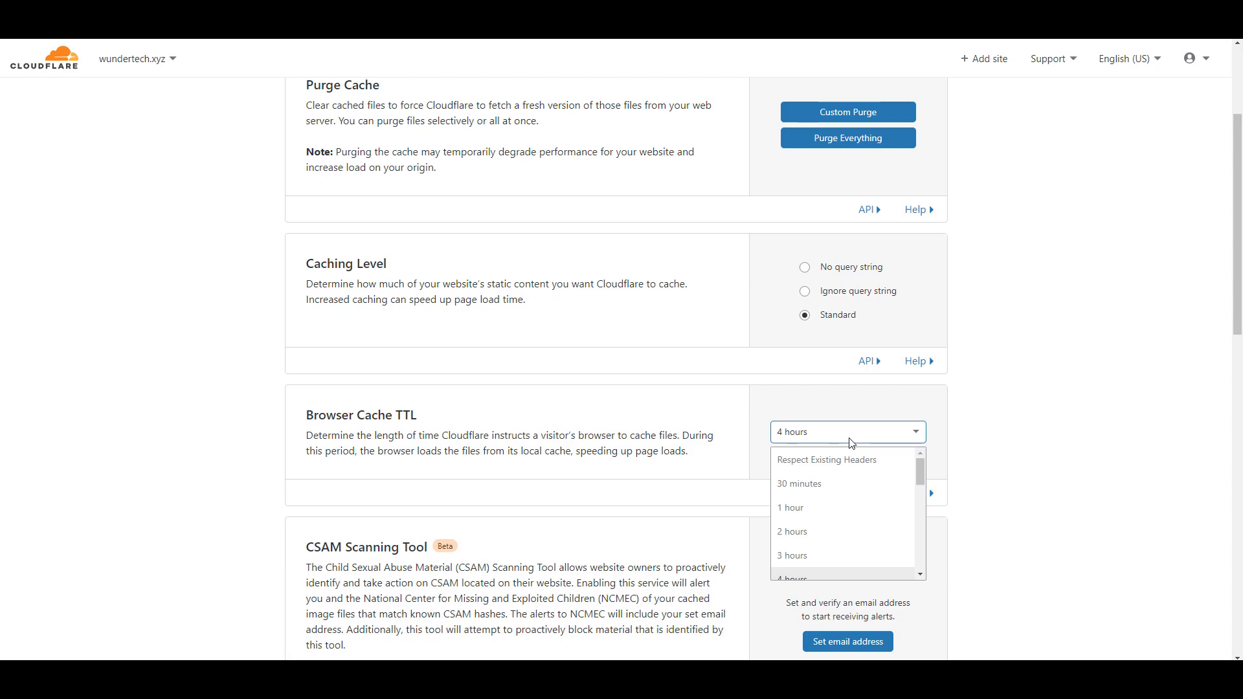
scroll(860, 472, down, 3)
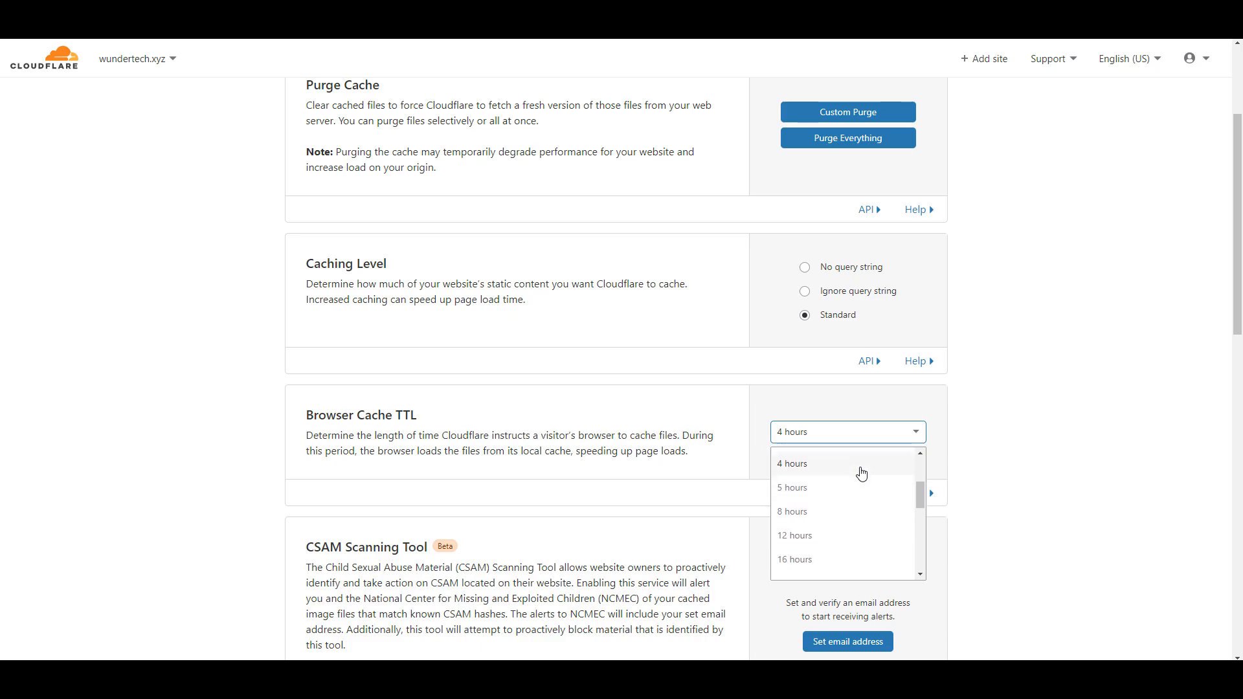
scroll(880, 494, down, 3)
scroll(880, 496, down, 4)
scroll(880, 497, down, 3)
click(1044, 405)
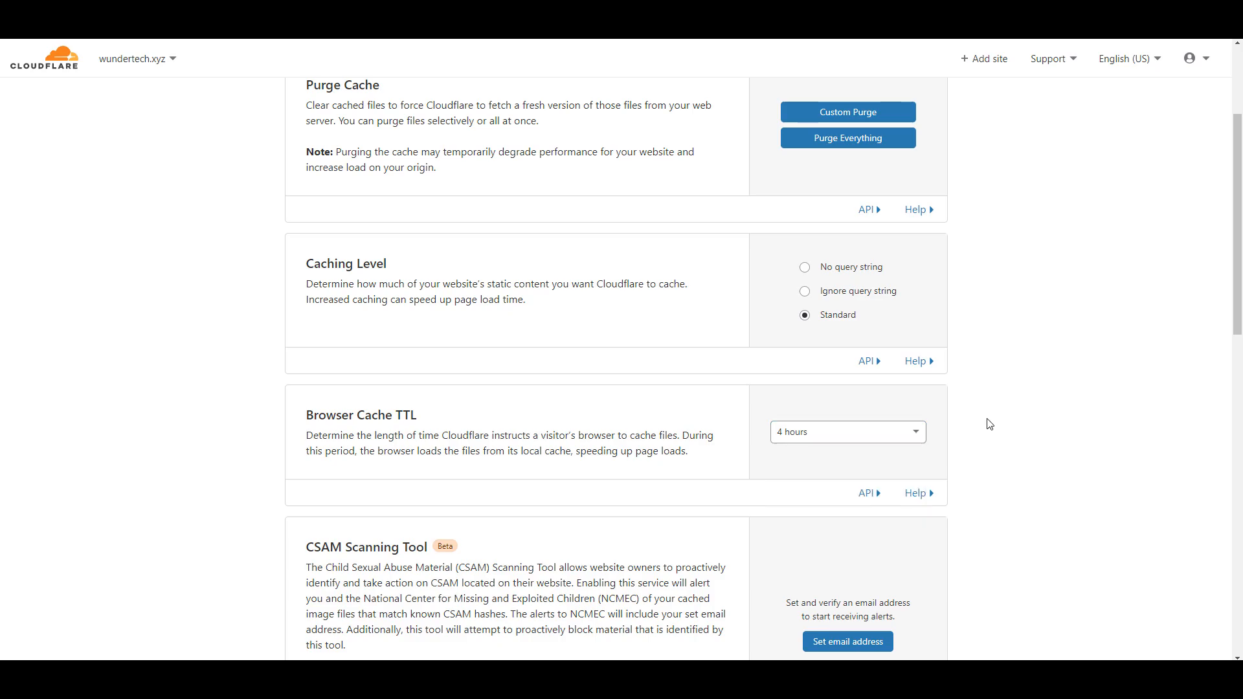
scroll(989, 425, down, 2)
Step: Purge all cached files for the site, and view the Custom Purge options without purging any URL
scroll(988, 420, up, 6)
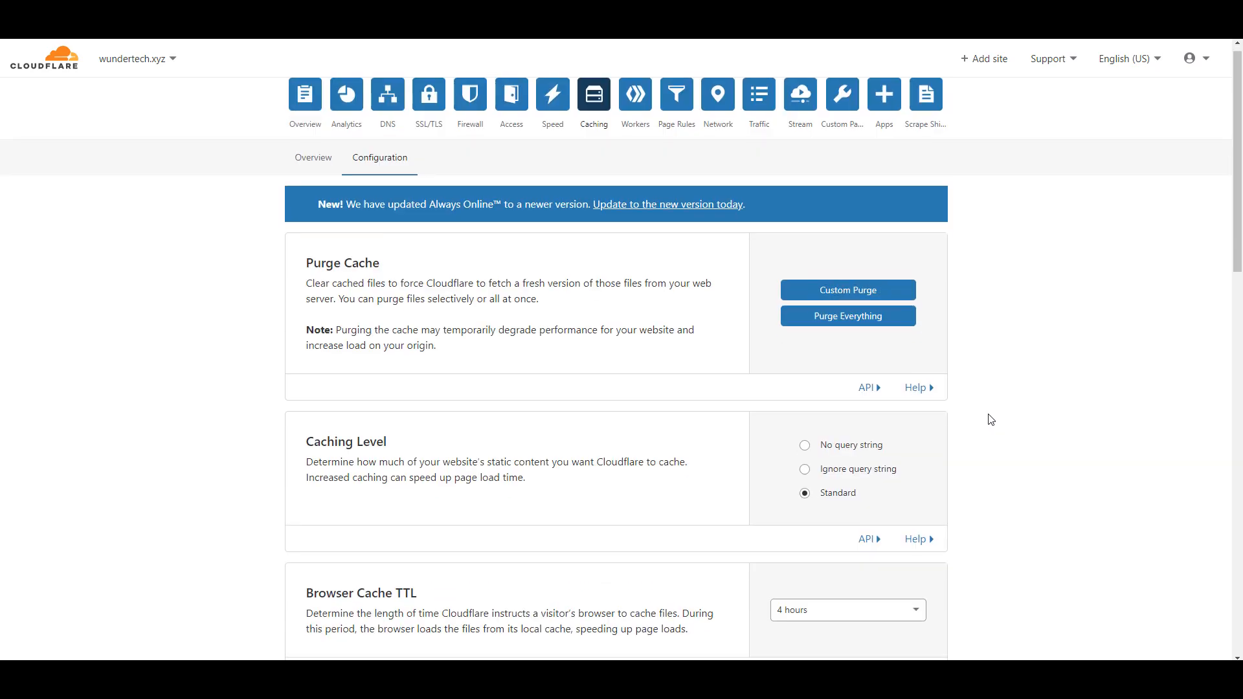
click(850, 333)
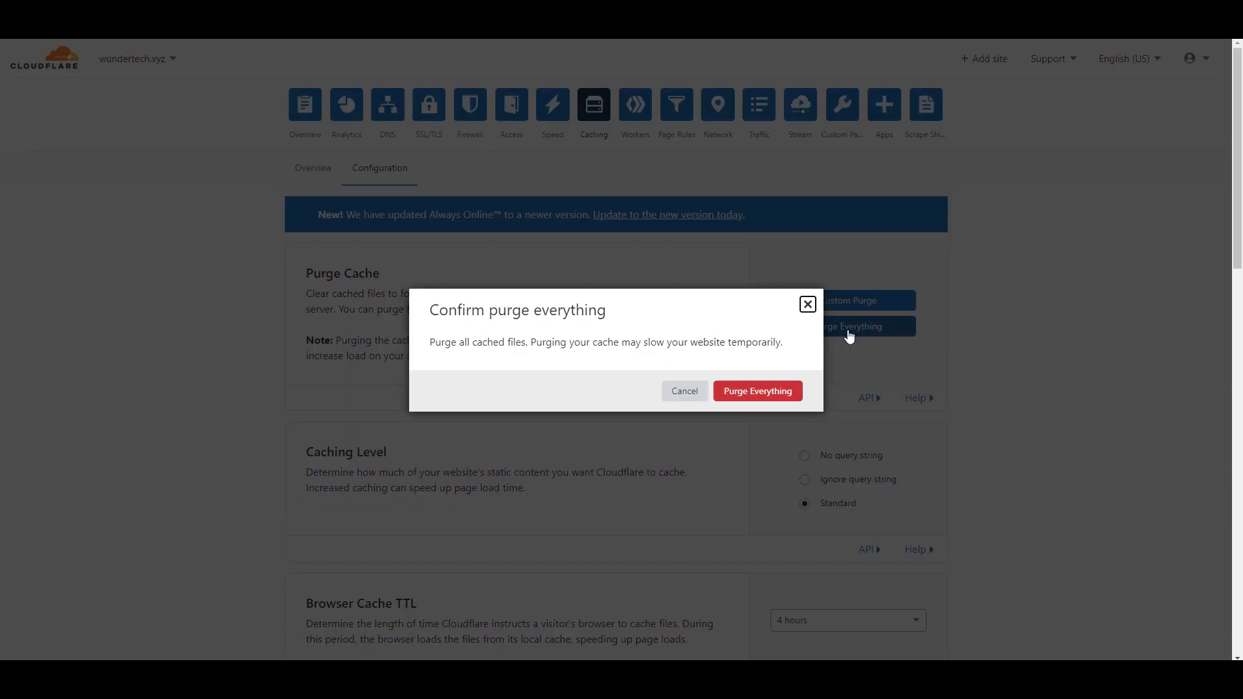
click(752, 396)
click(824, 307)
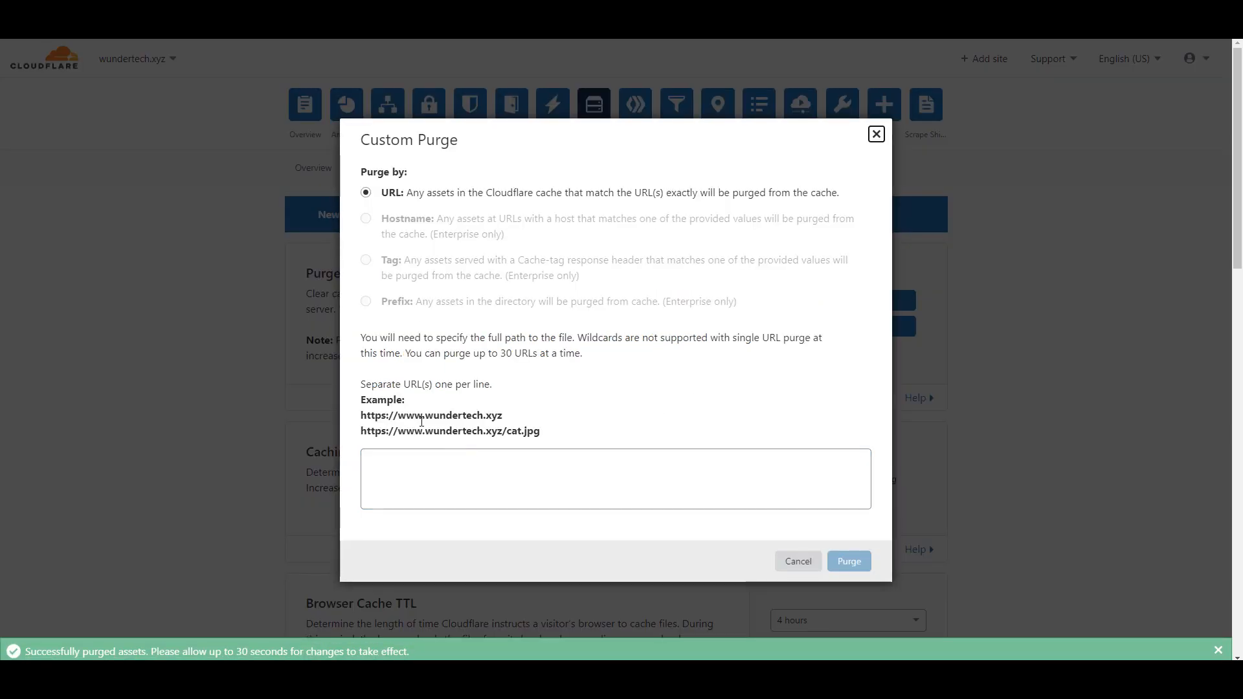
click(797, 561)
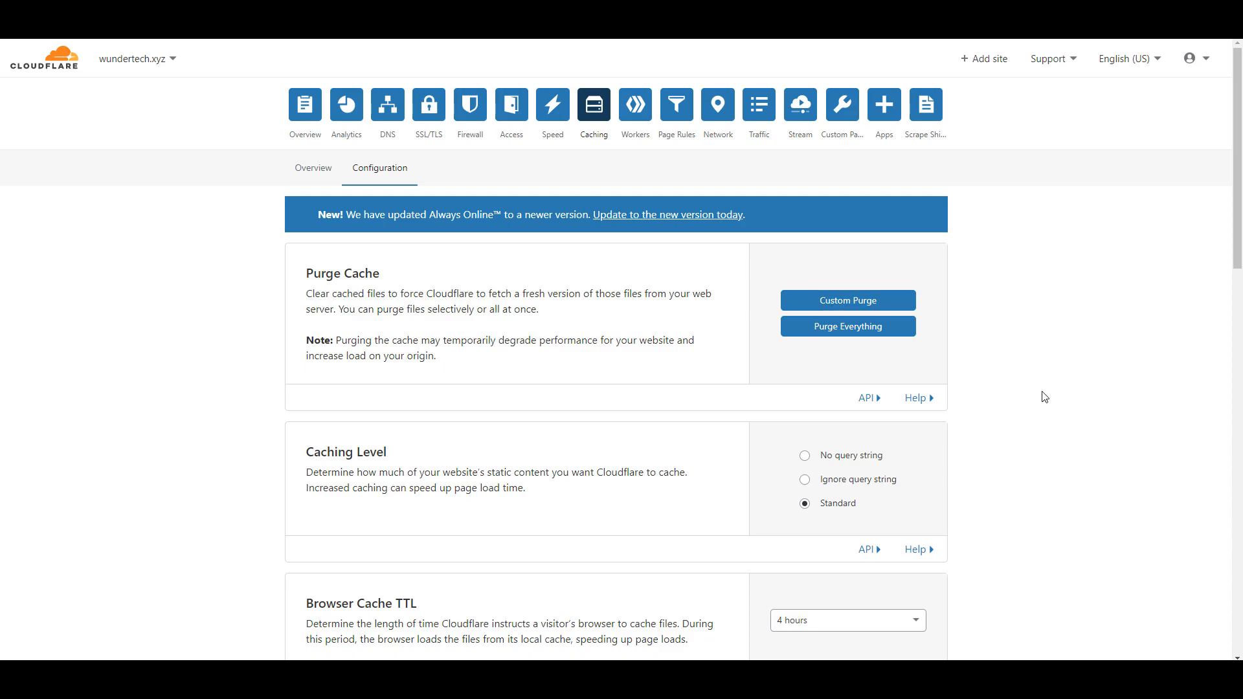
Step: Turn on Development Mode in the caching configuration
scroll(1044, 397, down, 20)
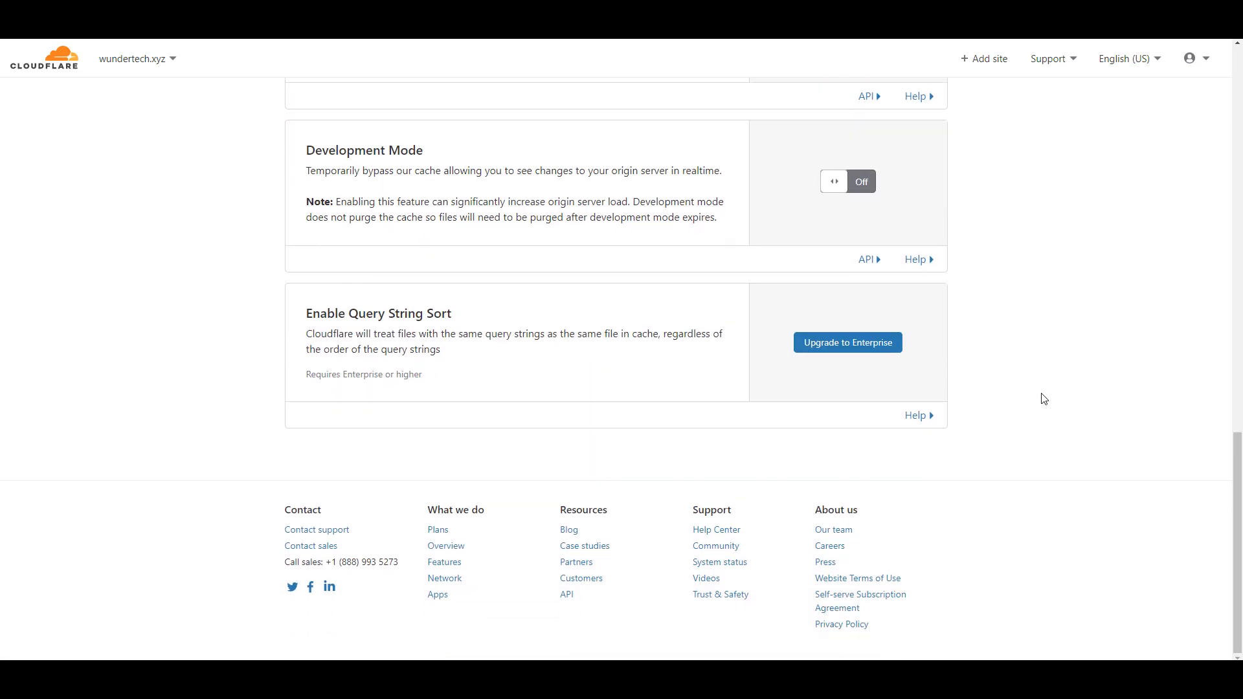
scroll(1044, 399, up, 3)
scroll(1044, 398, up, 2)
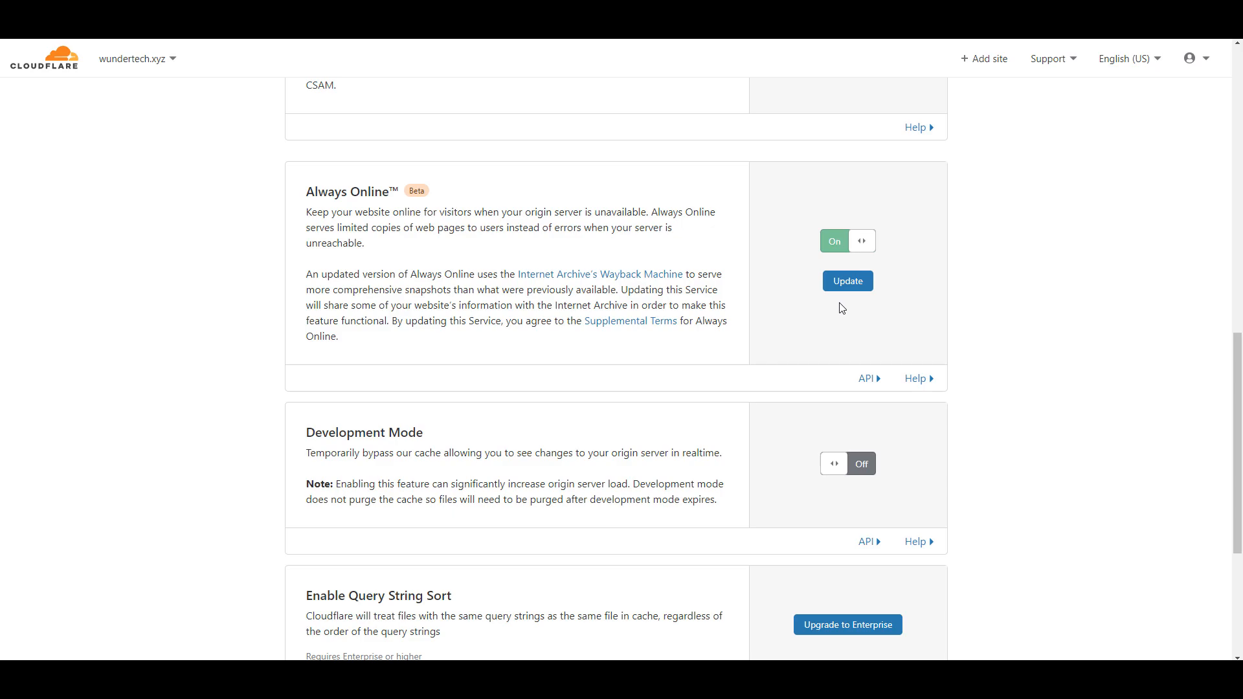
click(856, 463)
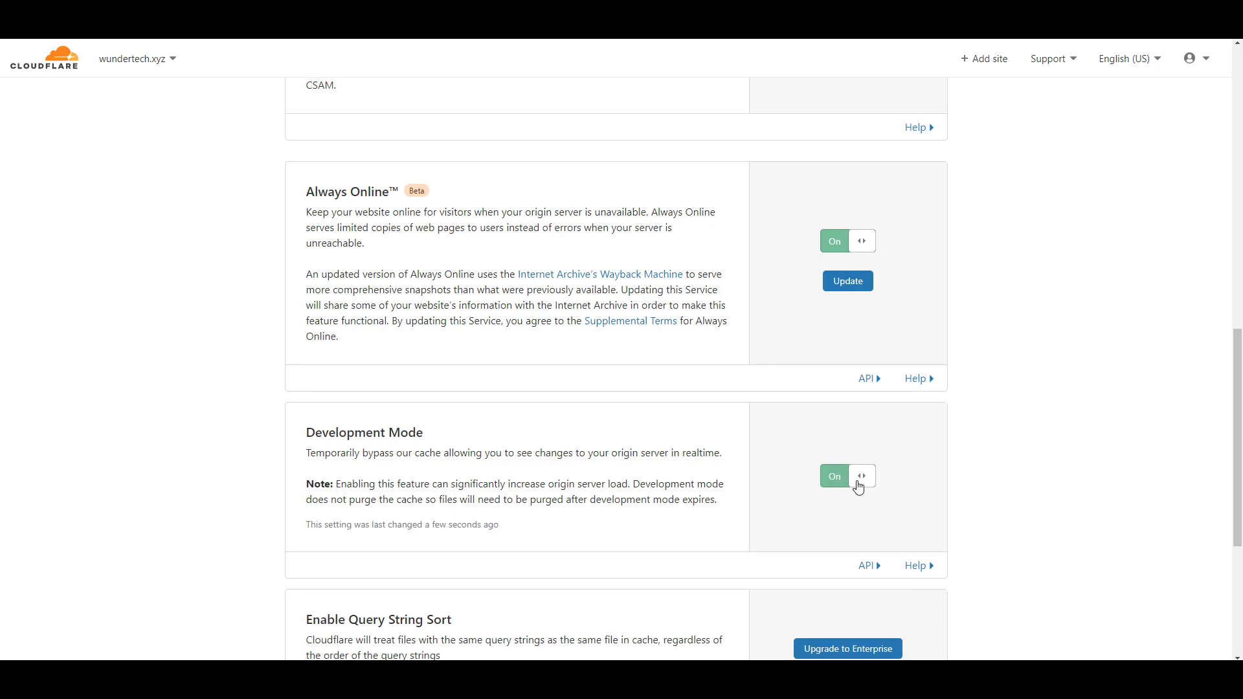
Step: Turn off Development Mode in the caching configuration
click(858, 486)
scroll(988, 457, up, 12)
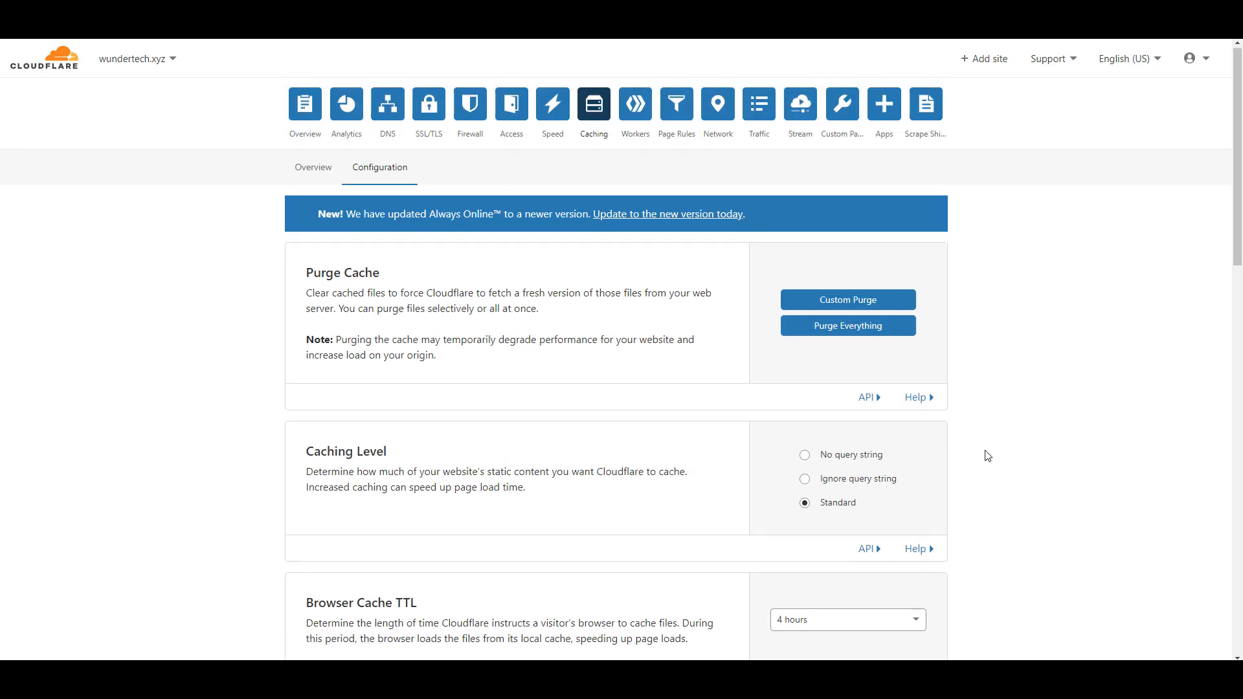
Step: Start a new page rule for wundertech.xyz and examine the list of settings a rule can apply
click(674, 120)
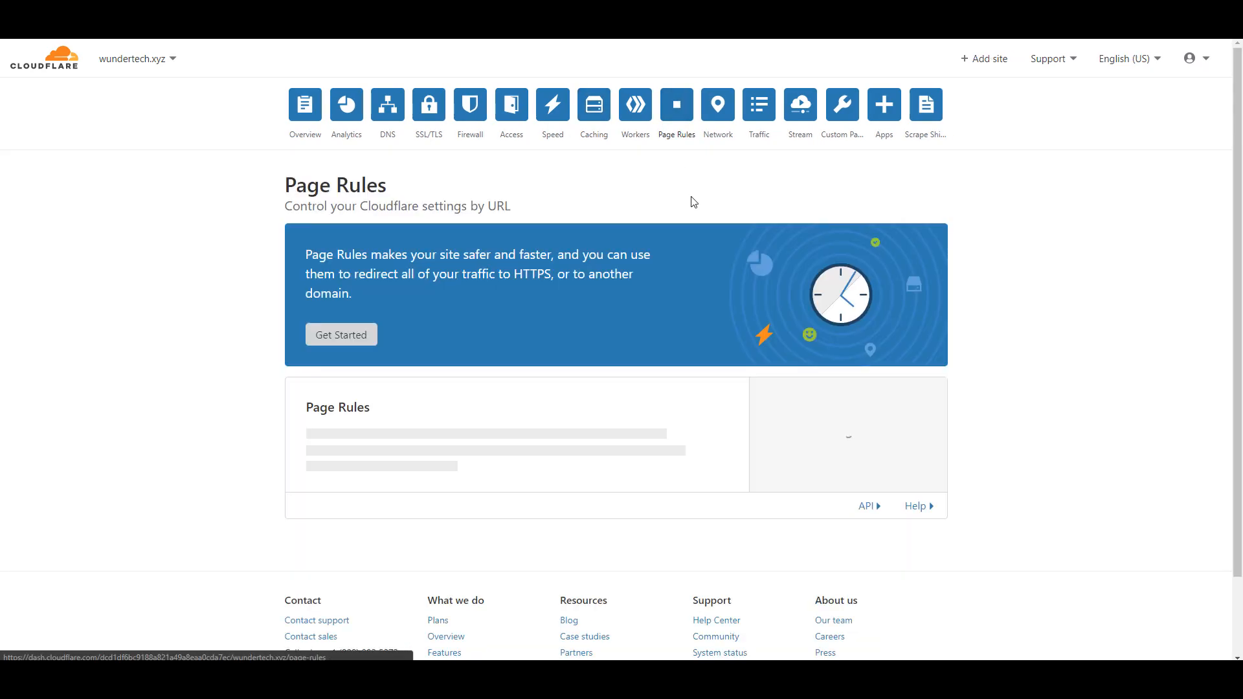
scroll(655, 250, down, 1)
click(813, 367)
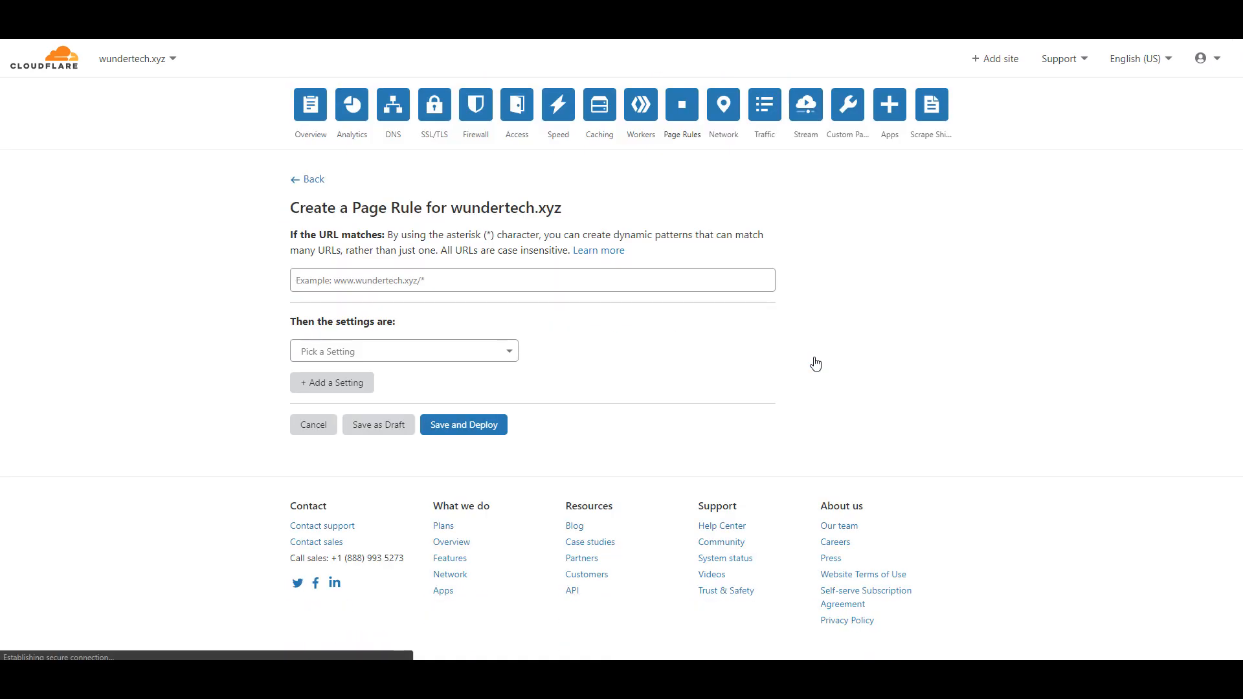
click(418, 350)
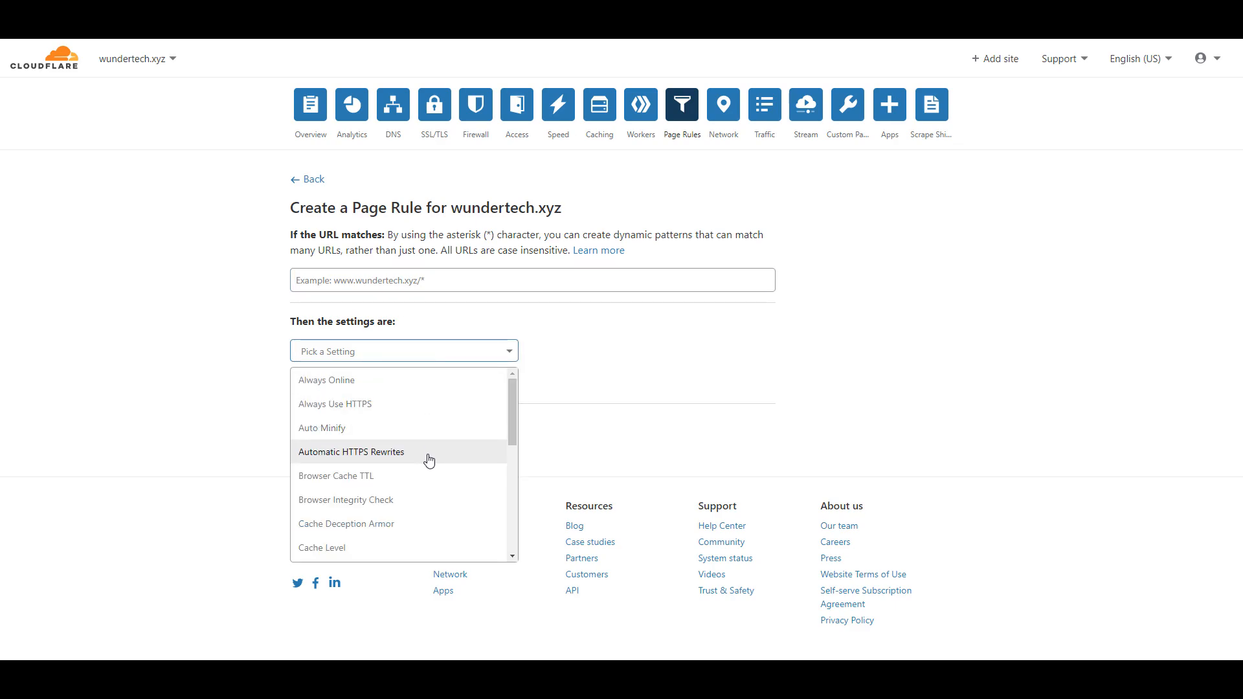
scroll(420, 440, down, 1)
scroll(420, 440, down, 5)
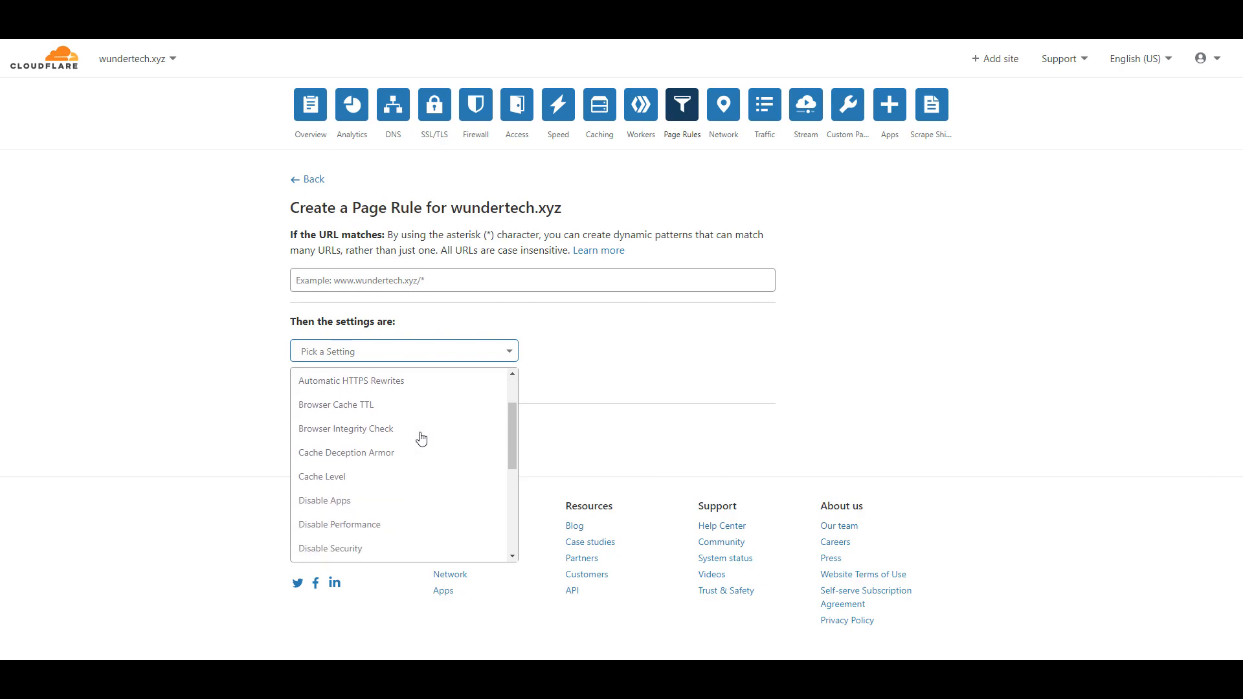
scroll(420, 442, down, 1)
scroll(417, 443, down, 4)
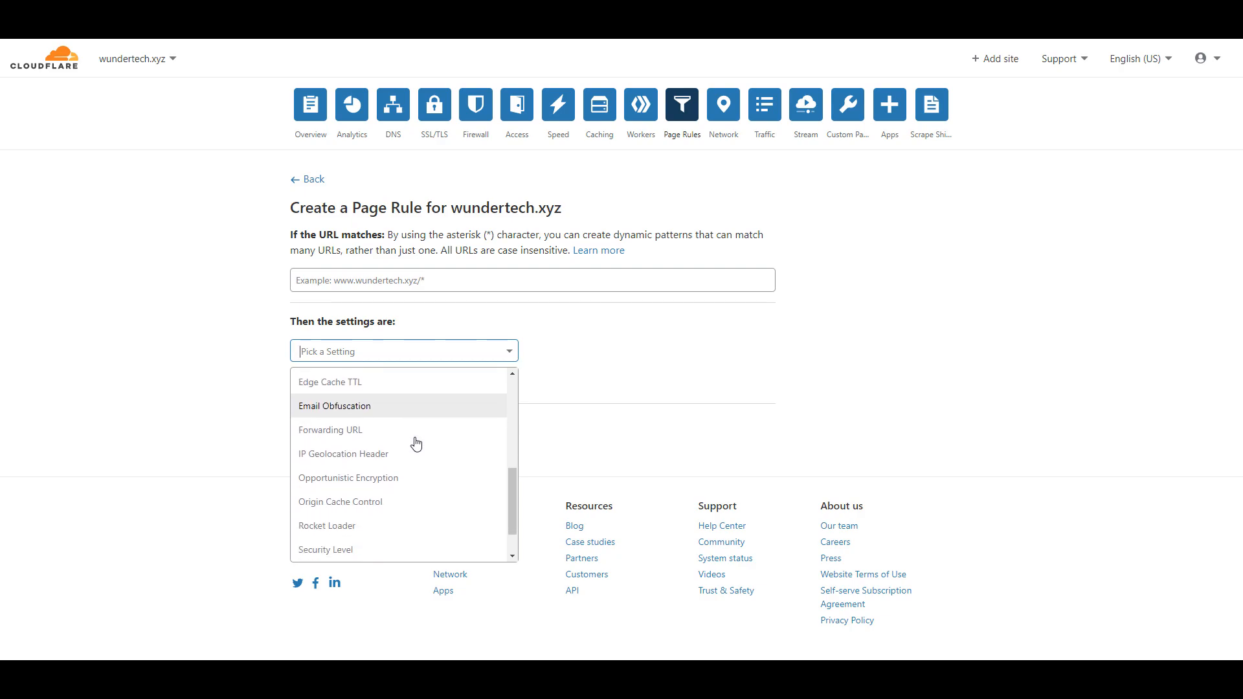
scroll(416, 443, up, 5)
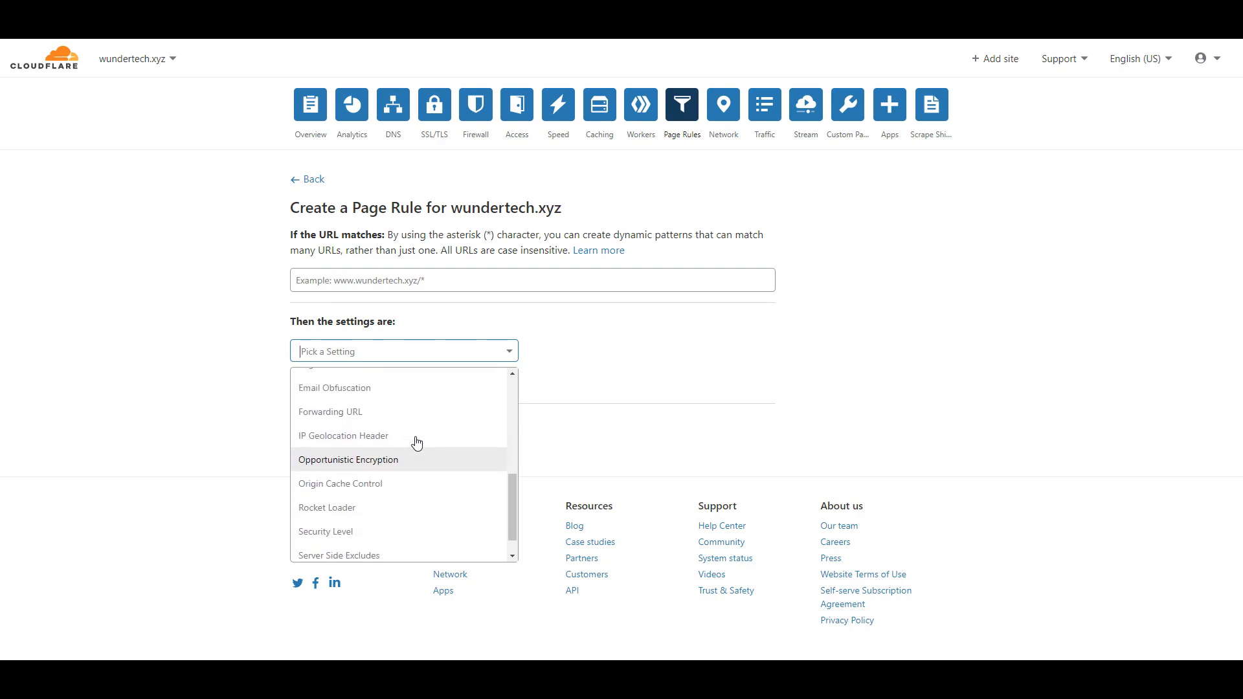
Step: Pick Cache Level as the page rule's setting and set it to Cache Everything
scroll(416, 443, up, 3)
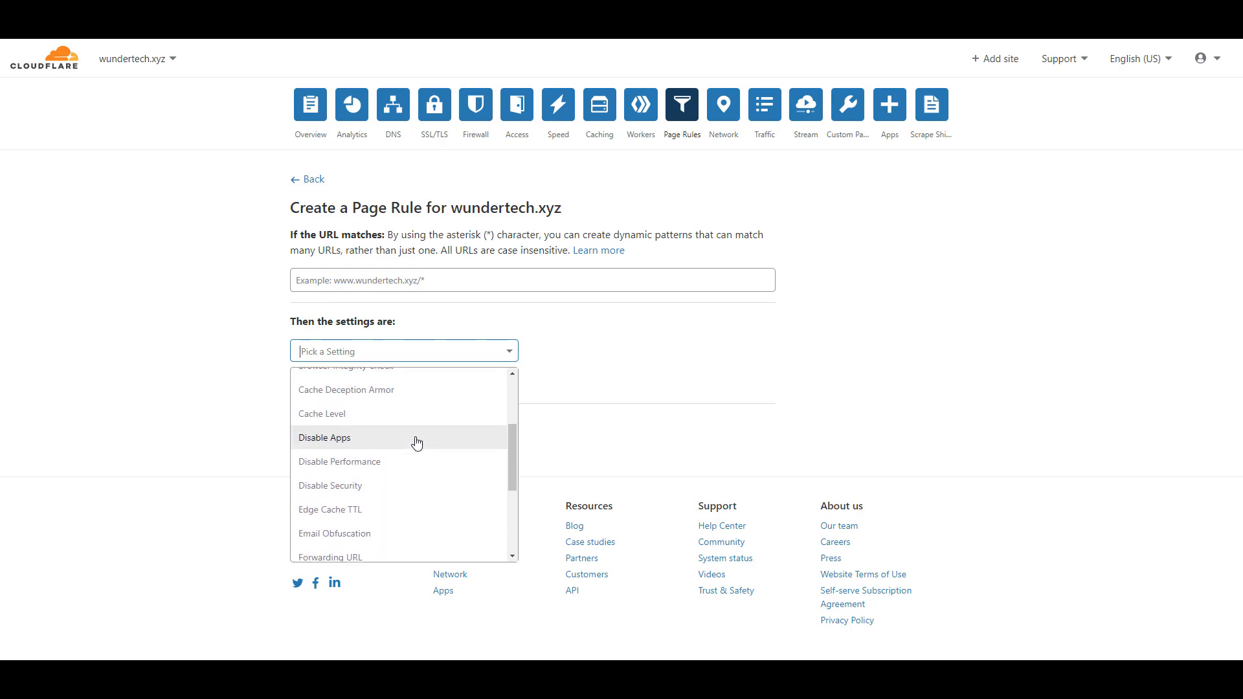
click(369, 440)
click(591, 350)
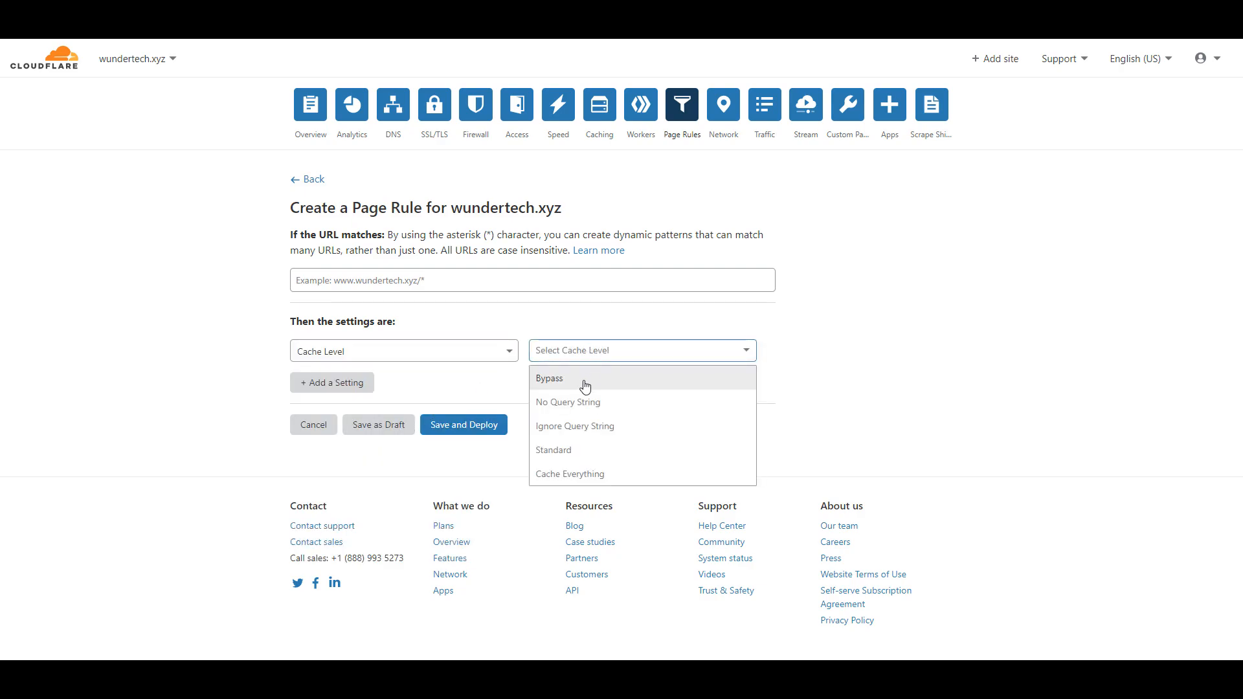
click(588, 467)
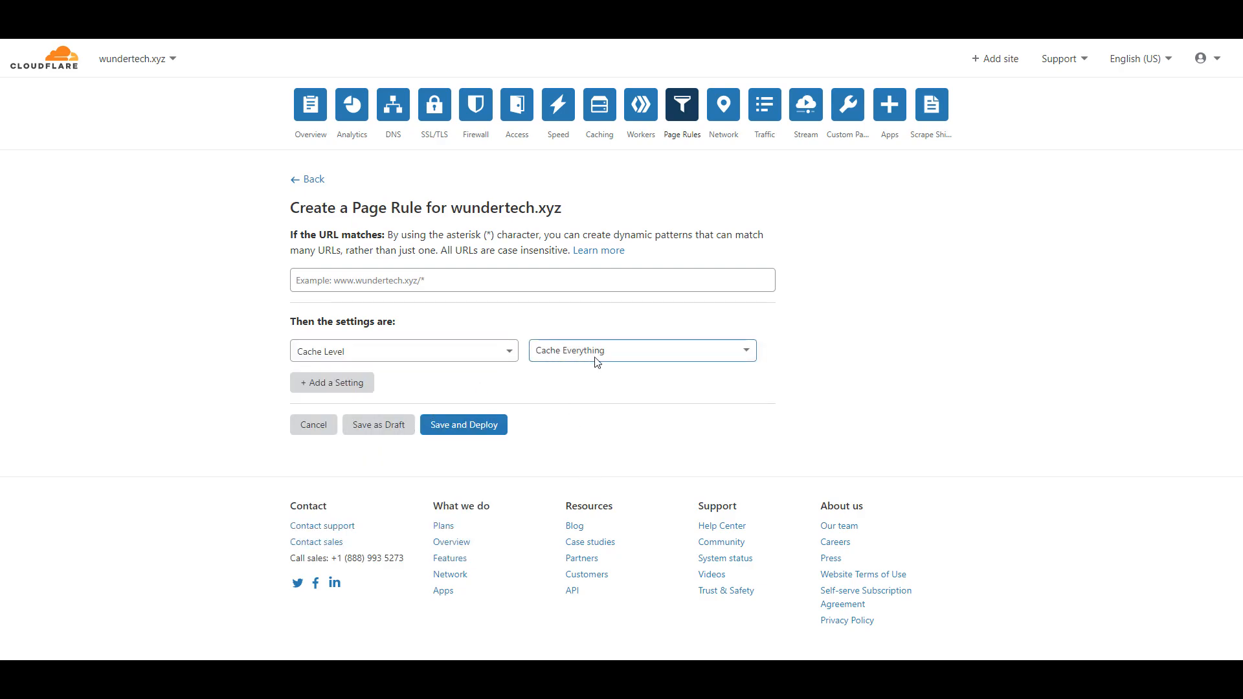
Step: Change the page rule's setting to Forwarding URL and view its redirect status codes without choosing one
click(448, 353)
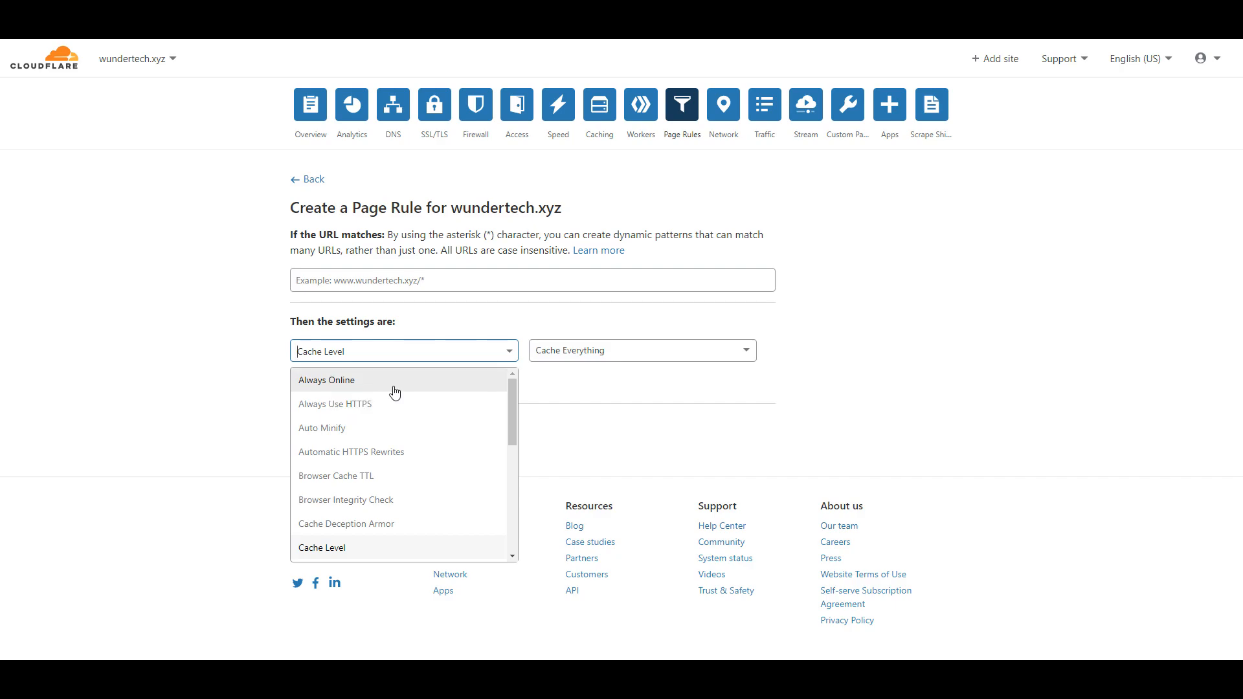
scroll(396, 406, down, 1)
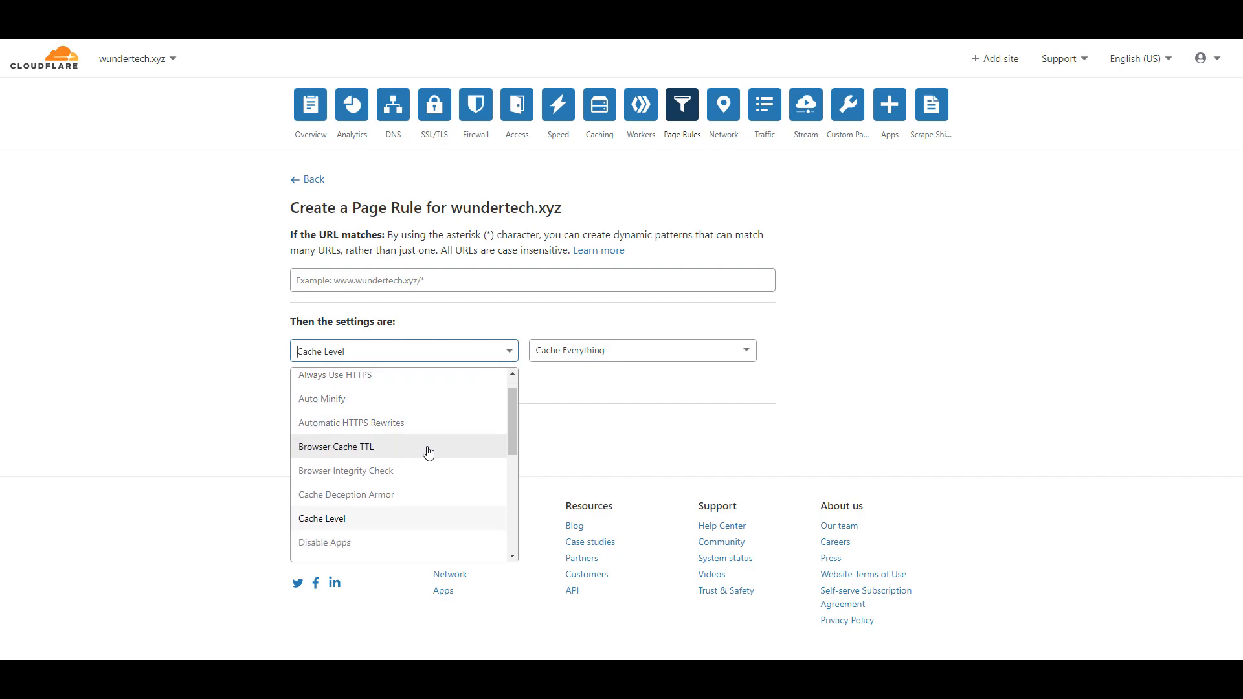
scroll(425, 452, down, 3)
scroll(422, 454, down, 3)
scroll(419, 453, down, 2)
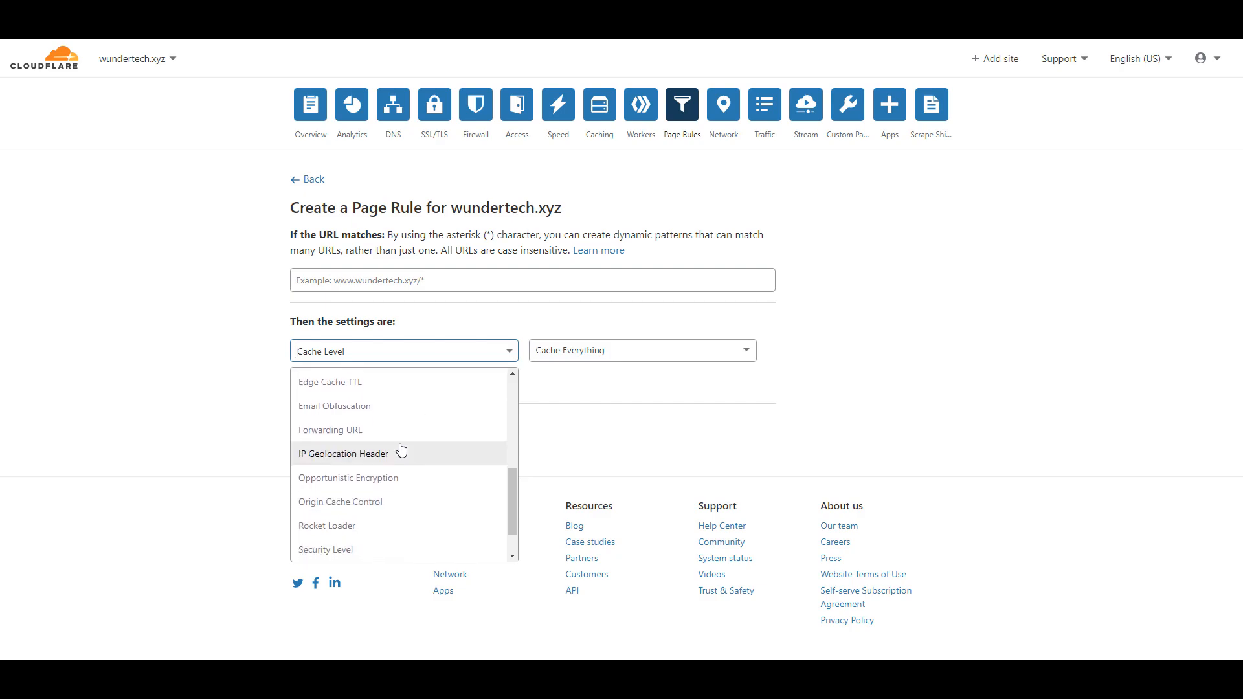
click(372, 433)
click(614, 353)
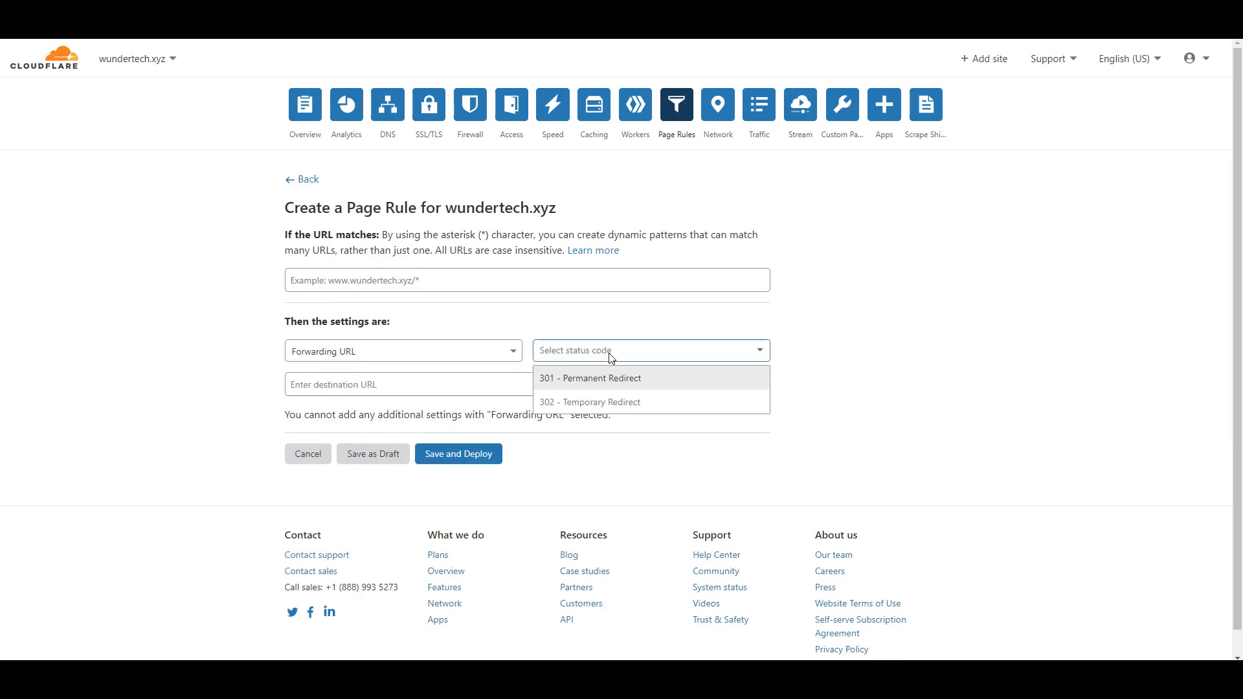
click(574, 353)
Step: Cancel the new page rule without saving it and return to the site's overview
click(482, 357)
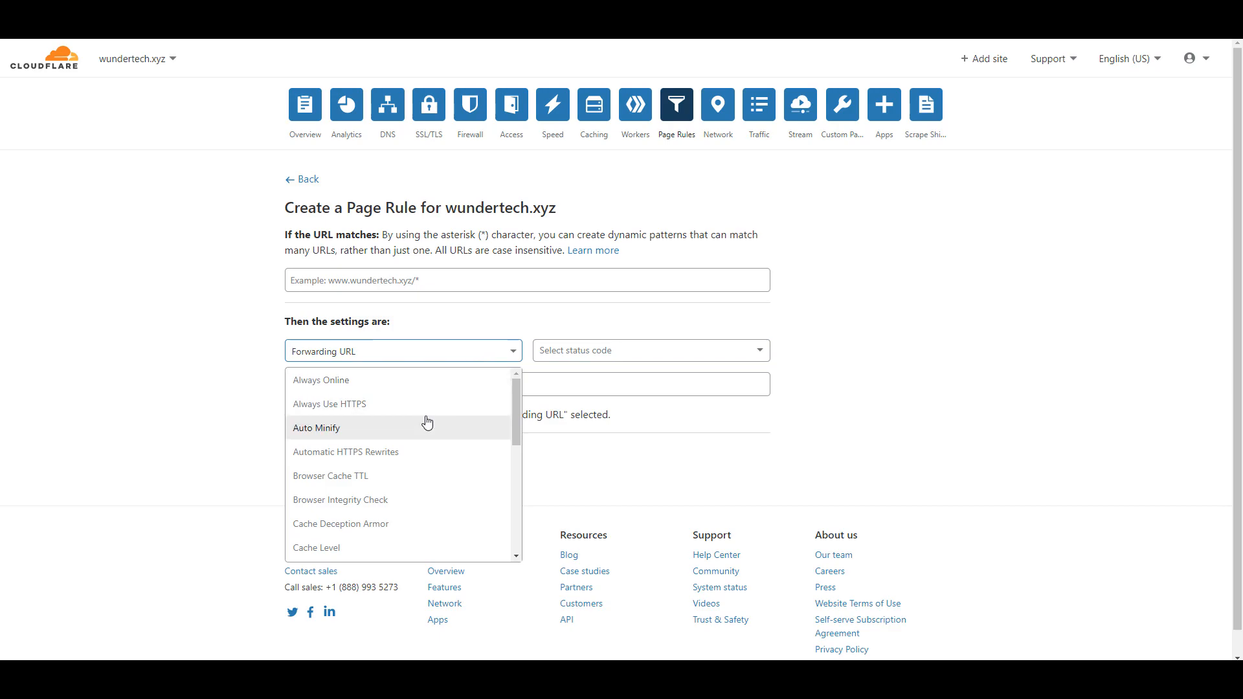
click(949, 337)
click(308, 455)
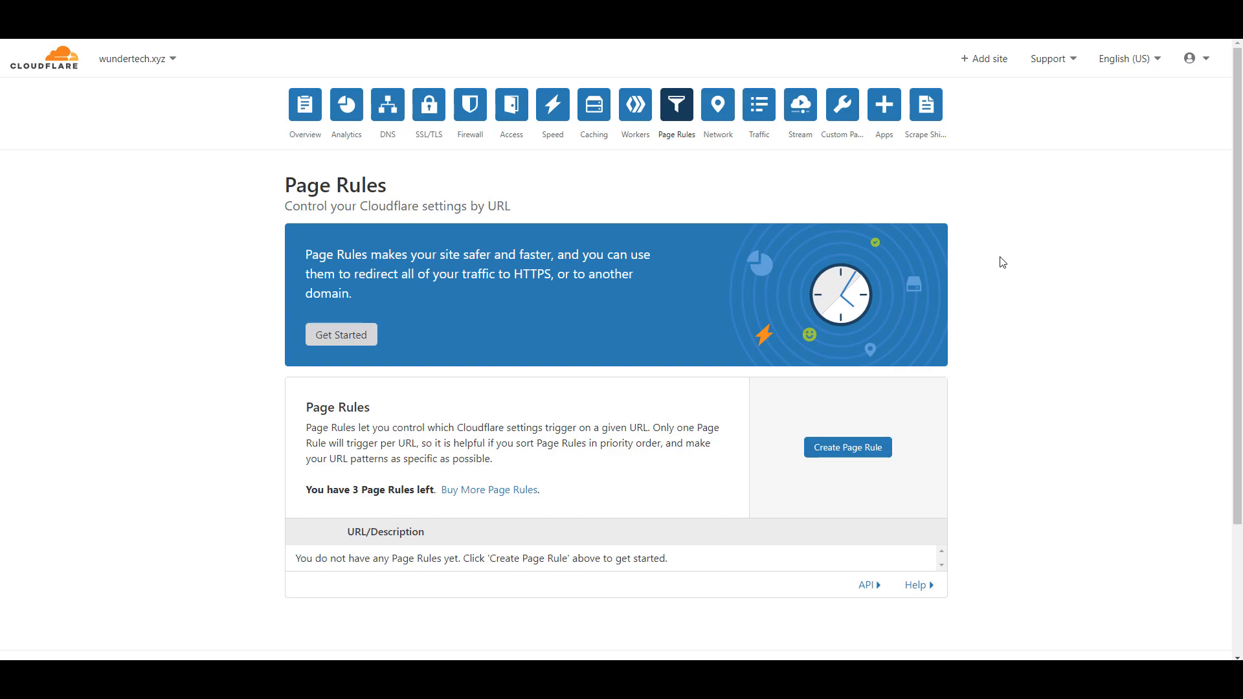
click(305, 107)
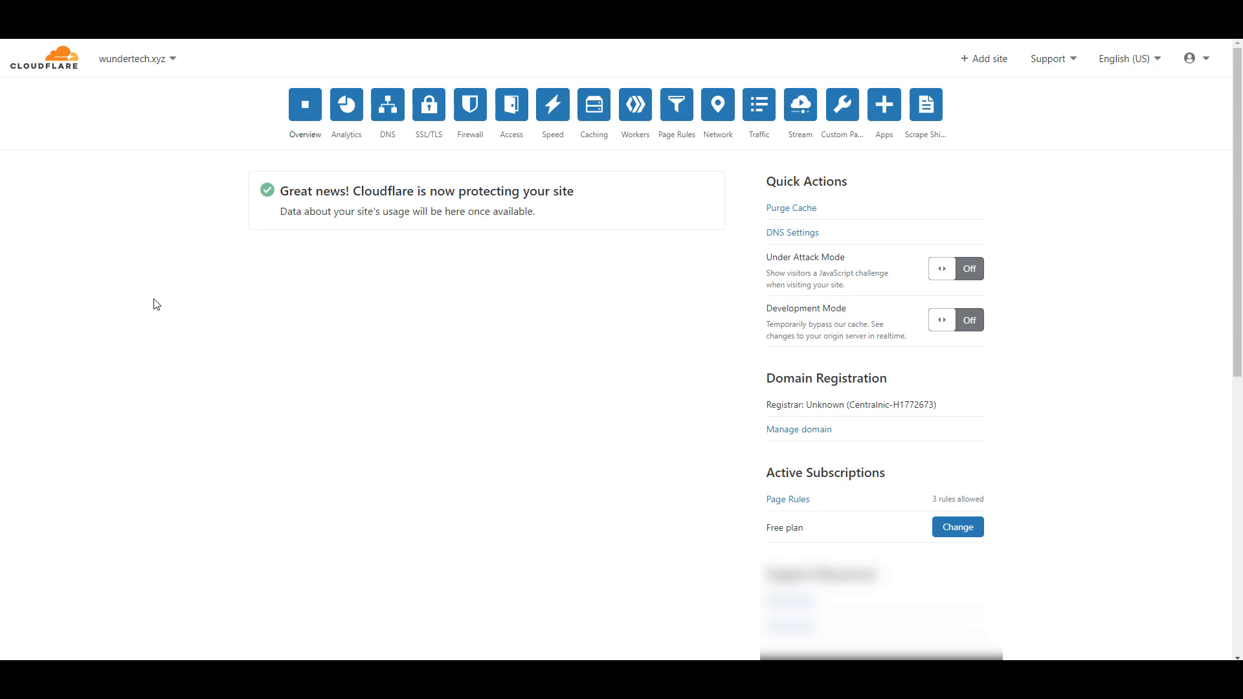